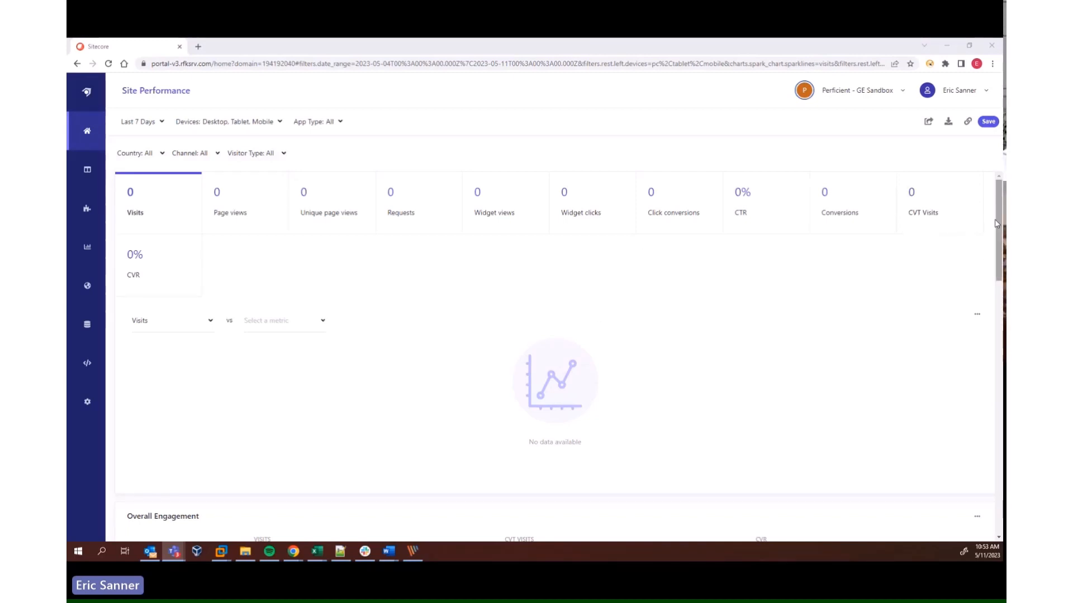
Open the Search Results widget inside the default variation of the Search Results Page
{"action": "left_click_drag", "start_coordinate": [996, 224], "coordinate": [603, 206]}
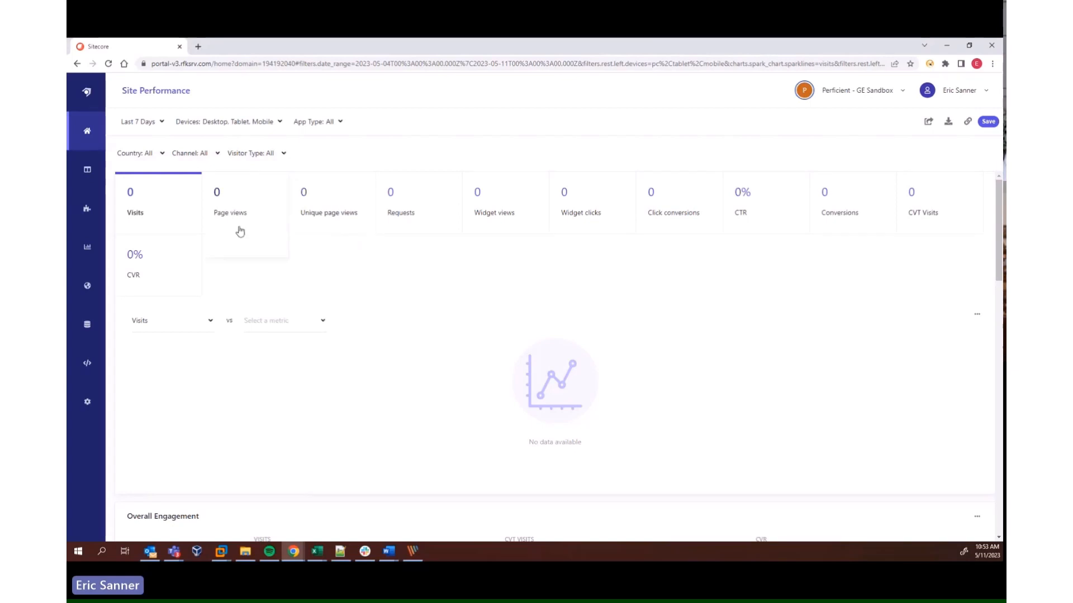
{"action": "left_click", "coordinate": [90, 174]}
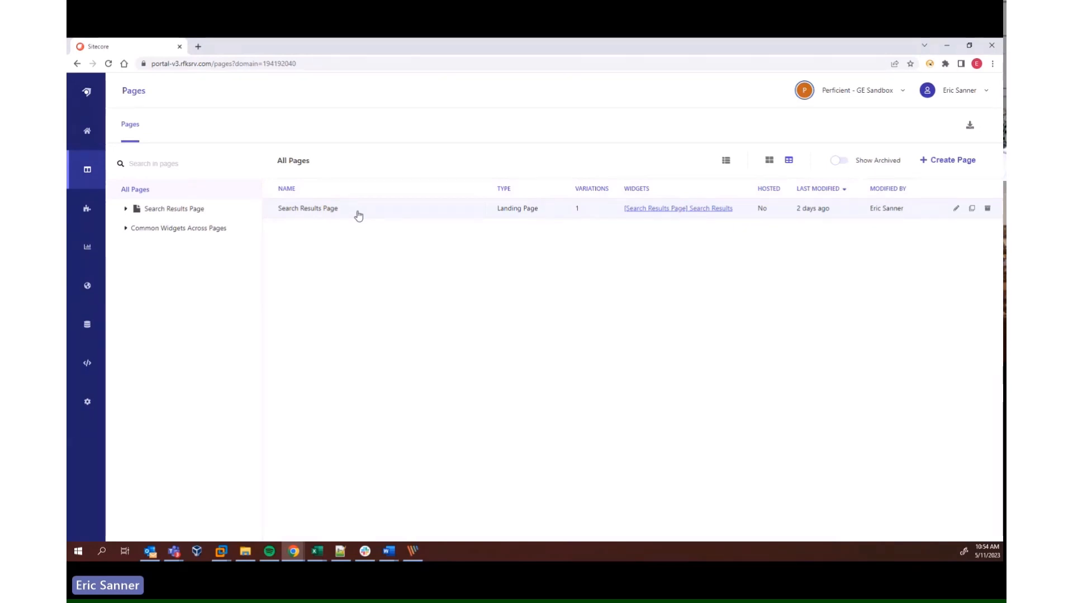
{"action": "left_click", "coordinate": [148, 210]}
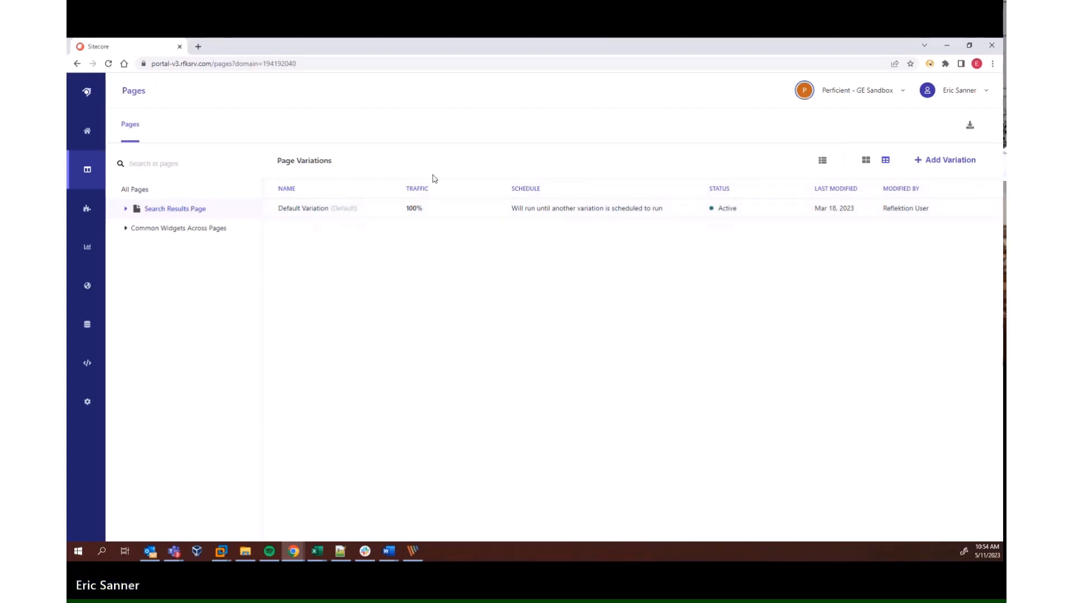
{"action": "left_click", "coordinate": [126, 209]}
{"action": "left_click", "coordinate": [162, 229]}
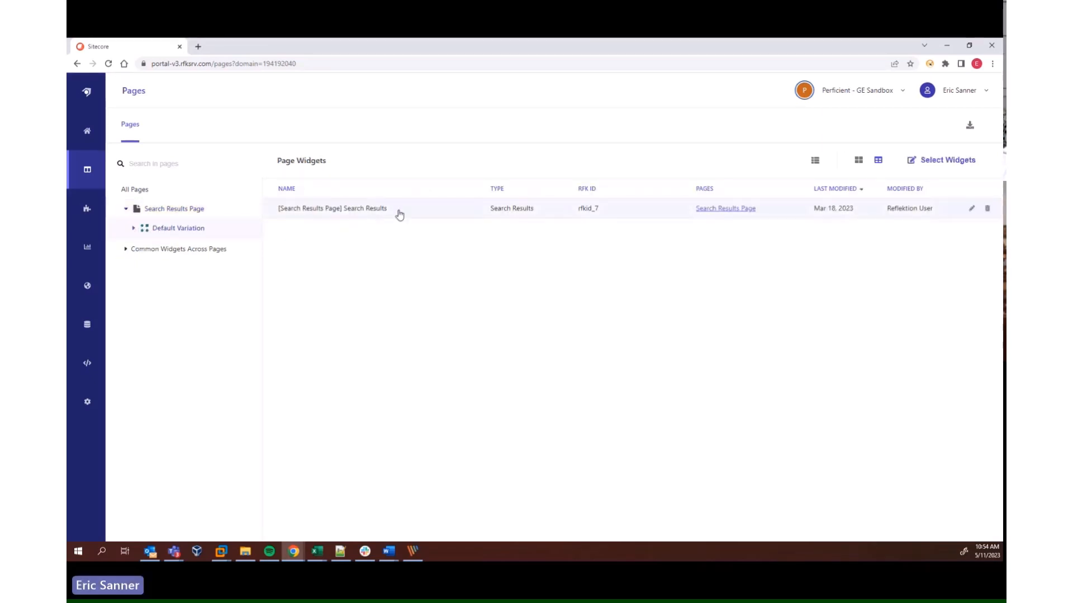
{"action": "left_click", "coordinate": [371, 218]}
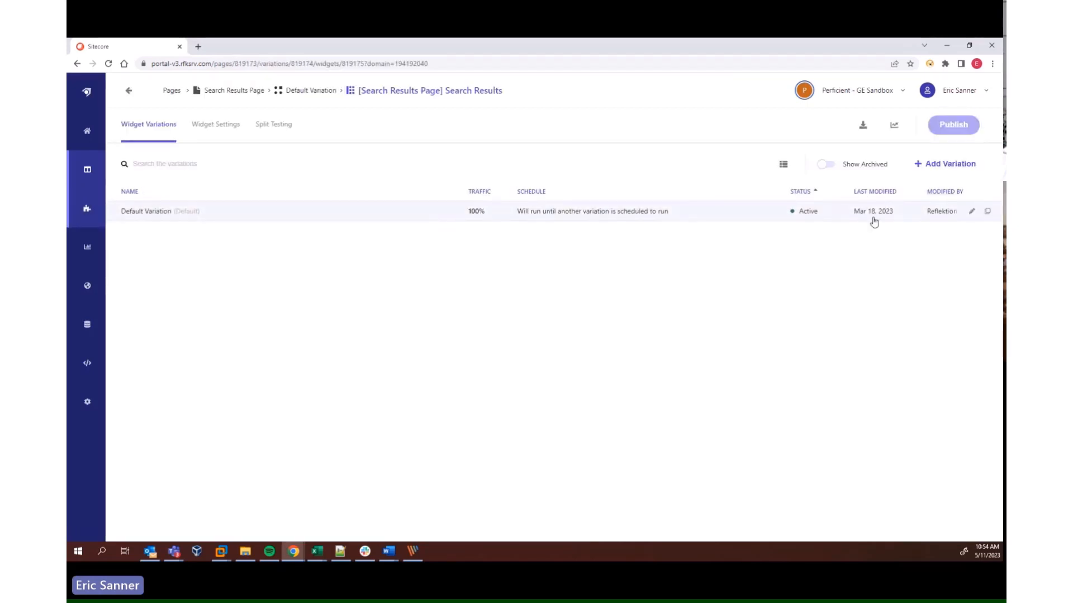
Check the Search Results widget's general settings and start a new rule in its default variation
{"action": "left_click", "coordinate": [217, 136]}
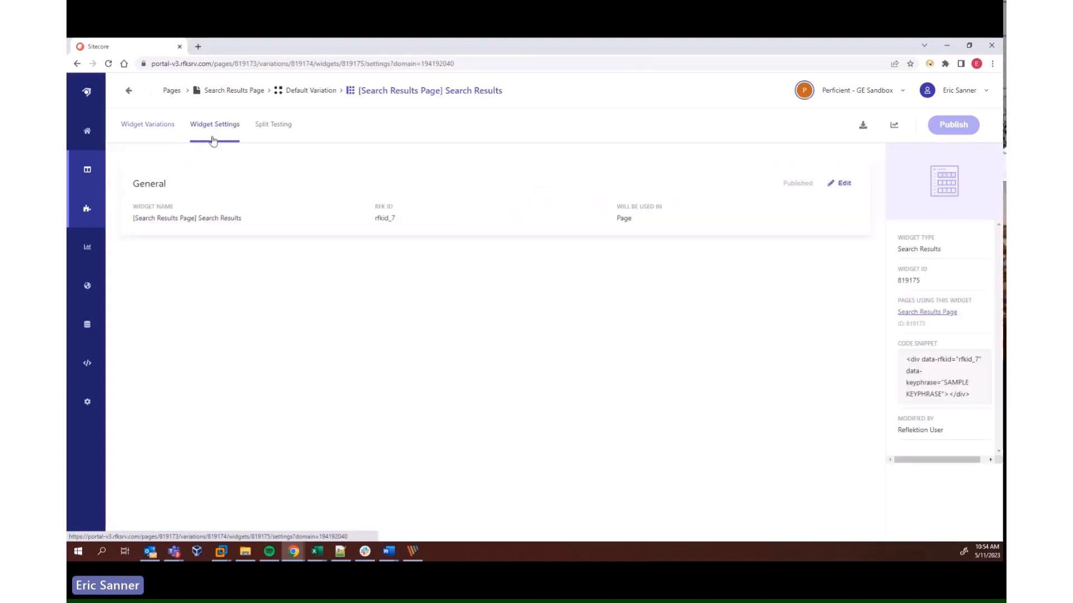
{"action": "left_click", "coordinate": [149, 125]}
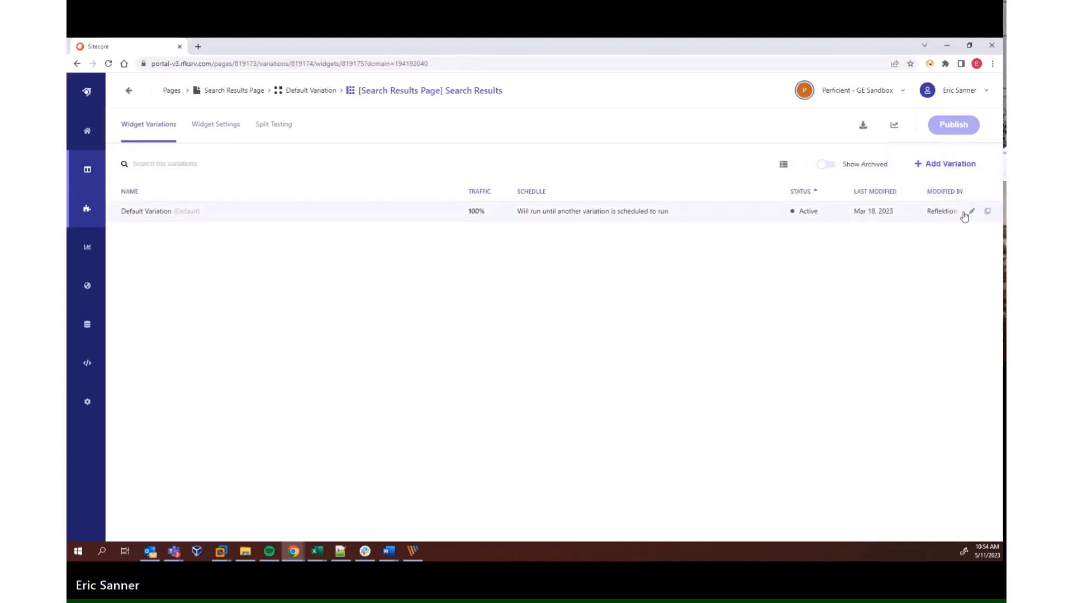
{"action": "left_click", "coordinate": [972, 214]}
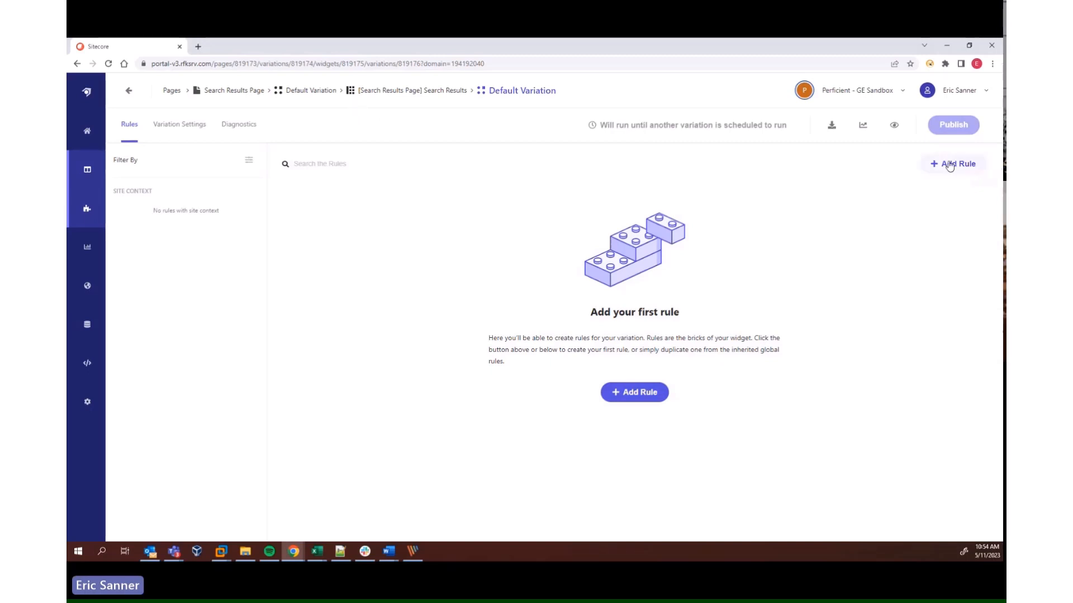
{"action": "left_click", "coordinate": [956, 165]}
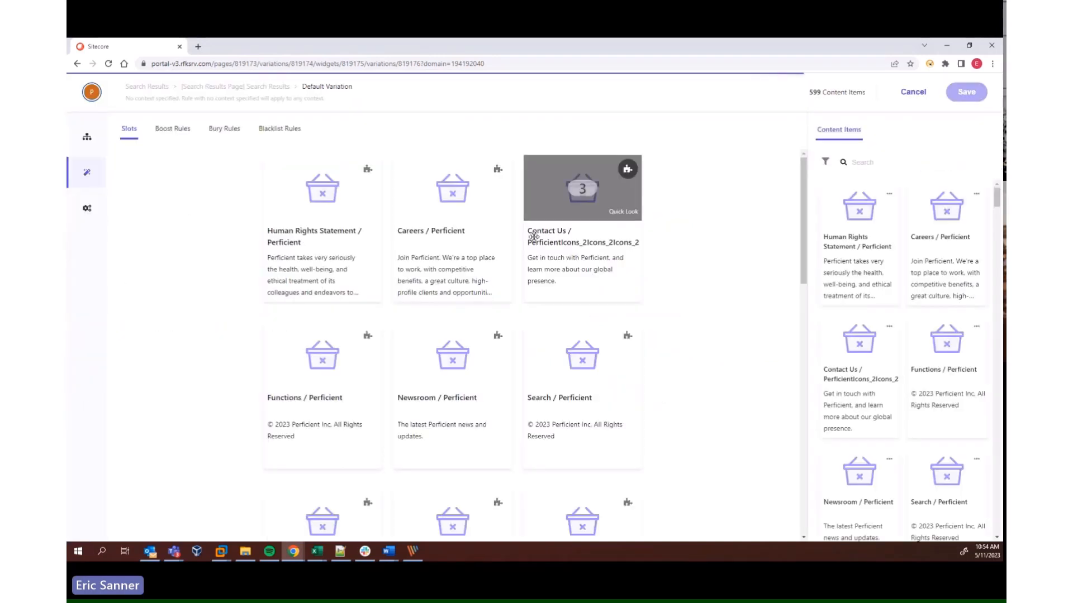
Examine which site context and visitor context attributes can be added to the new rule
{"action": "left_click", "coordinate": [89, 139]}
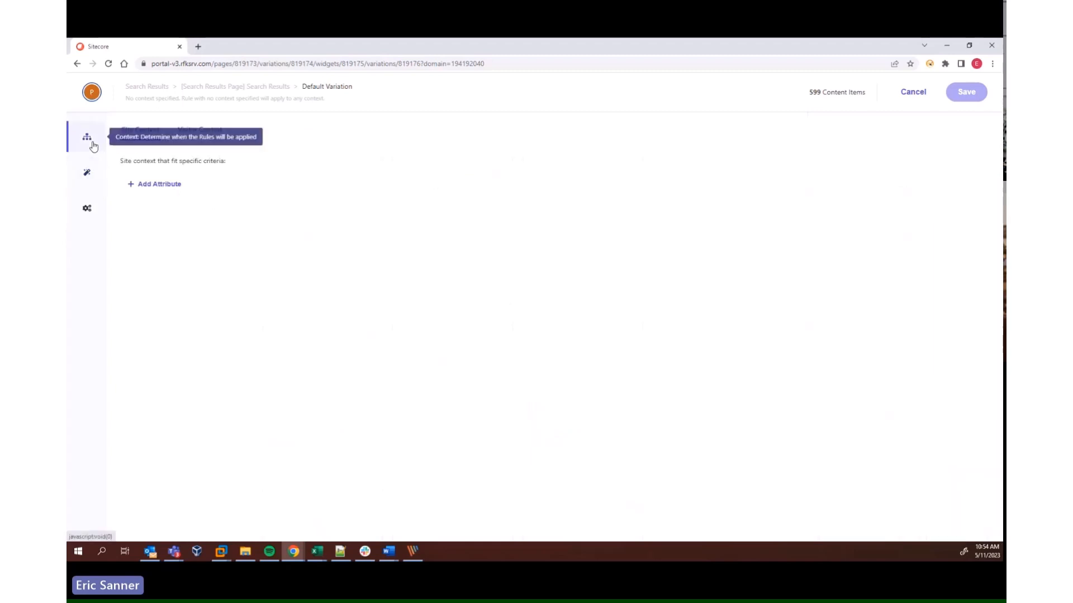
{"action": "left_click", "coordinate": [164, 184]}
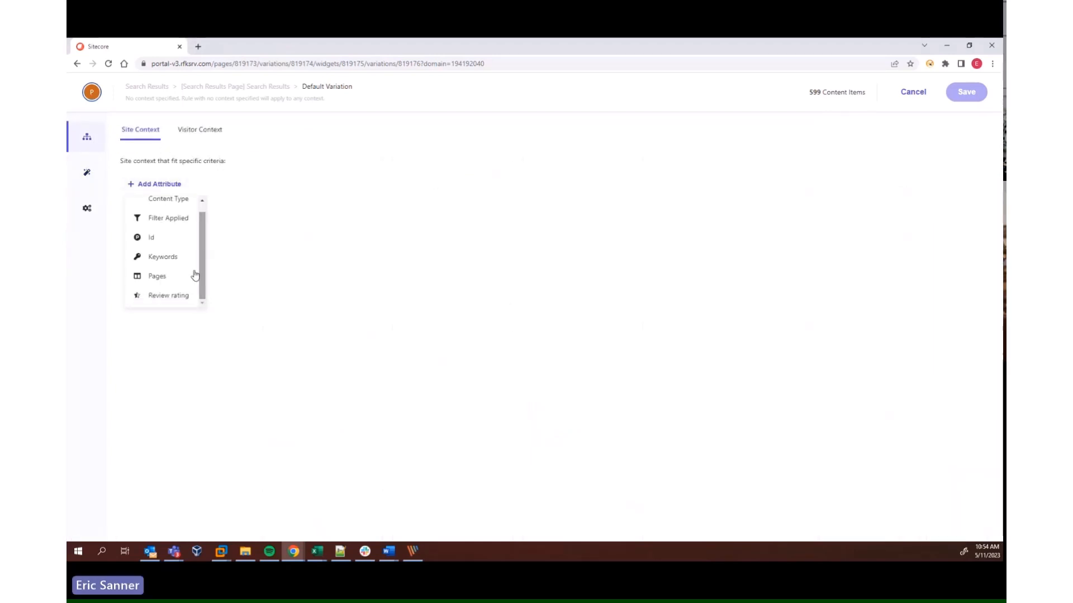
{"action": "scroll", "coordinate": [163, 282], "scroll_direction": "down", "scroll_amount": 1}
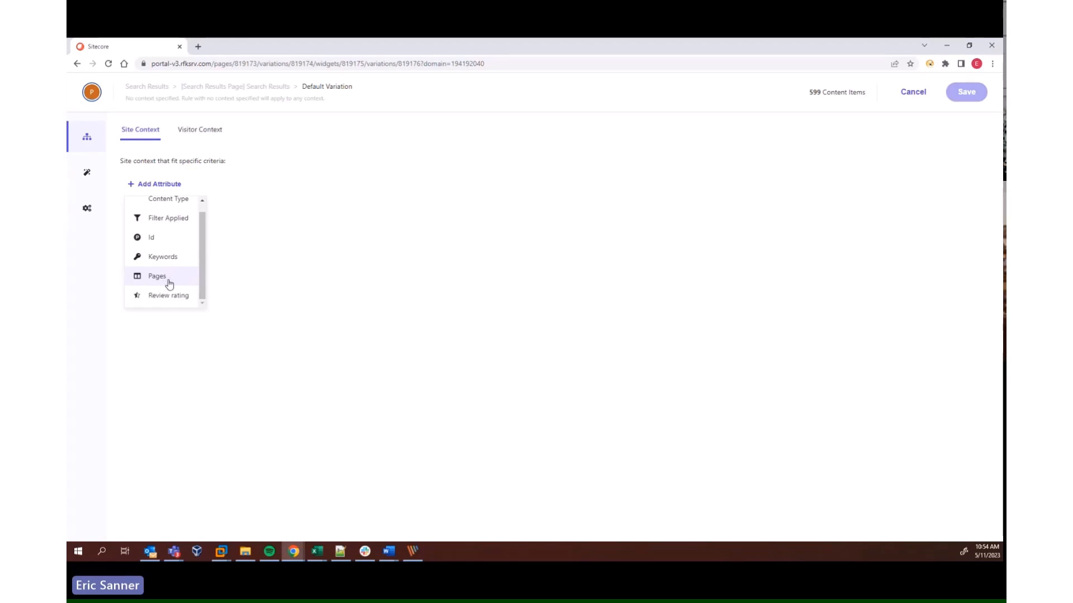
{"action": "left_click", "coordinate": [201, 142]}
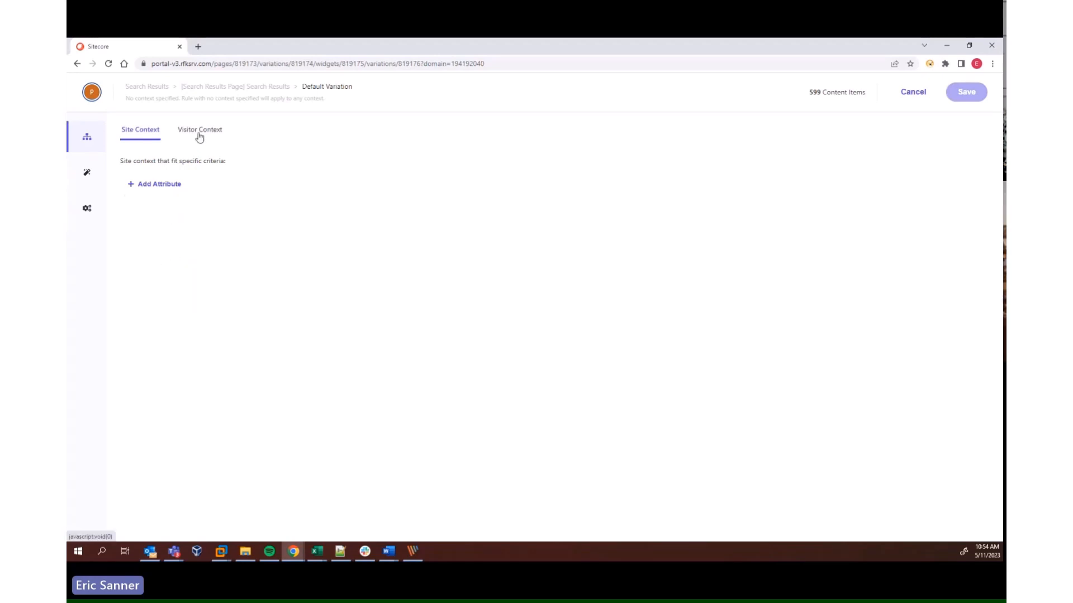
{"action": "left_click", "coordinate": [180, 184]}
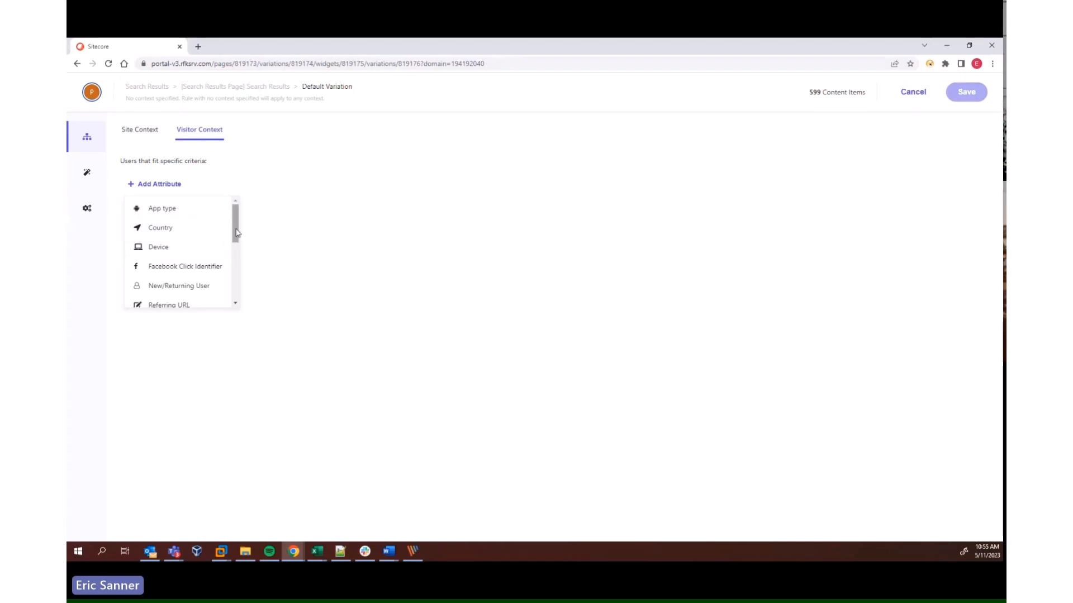
{"action": "scroll", "coordinate": [225, 234], "scroll_direction": "down", "scroll_amount": 2}
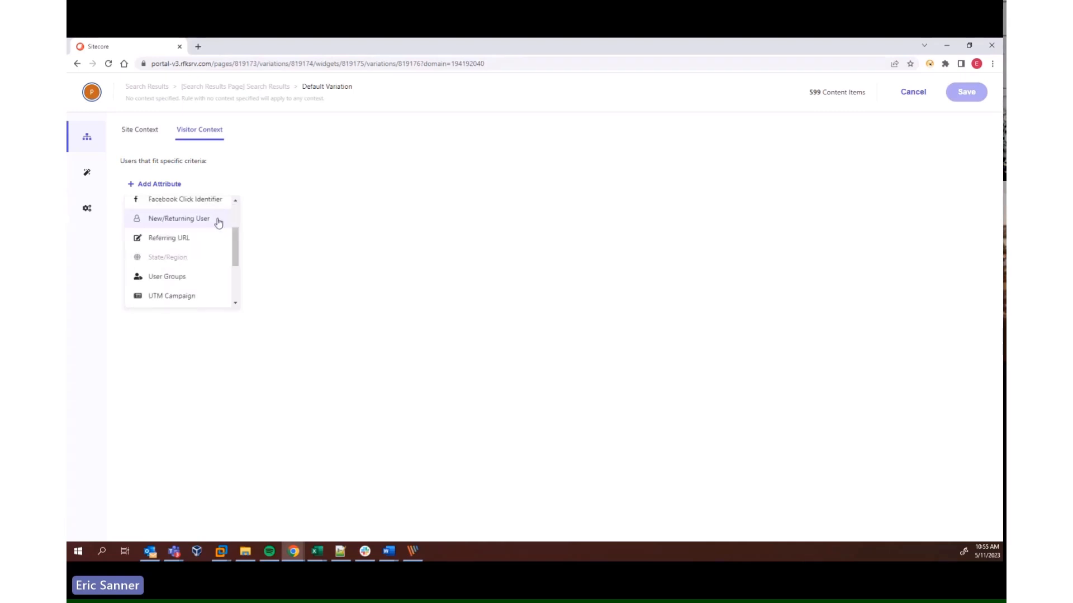
{"action": "left_click_drag", "start_coordinate": [236, 246], "coordinate": [236, 282]}
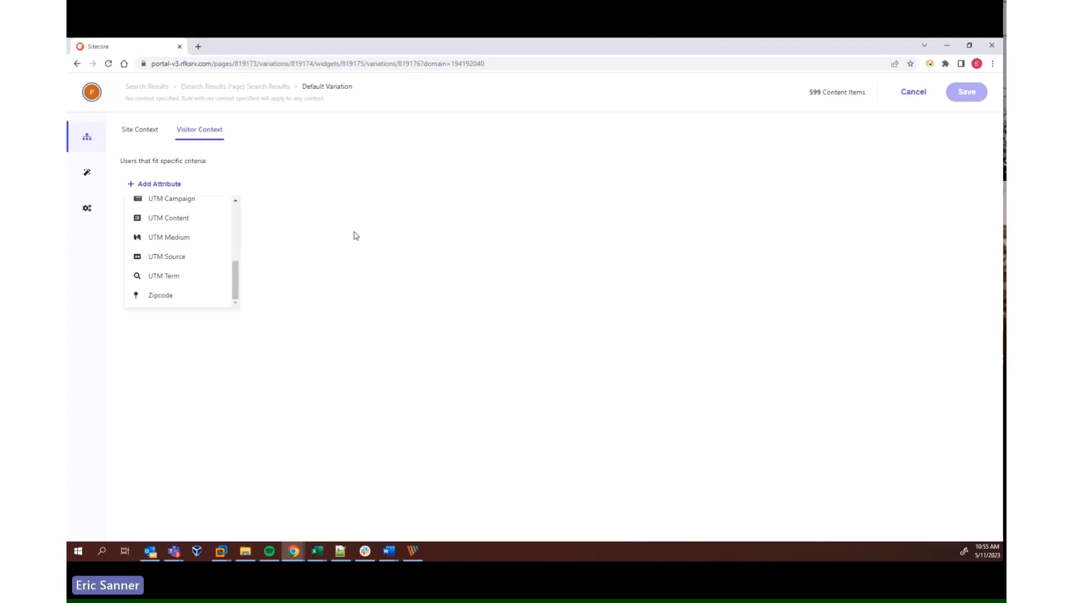
Pin the Newsroom / Perficient content item to the third slot of the rule's results
{"action": "left_click", "coordinate": [86, 178]}
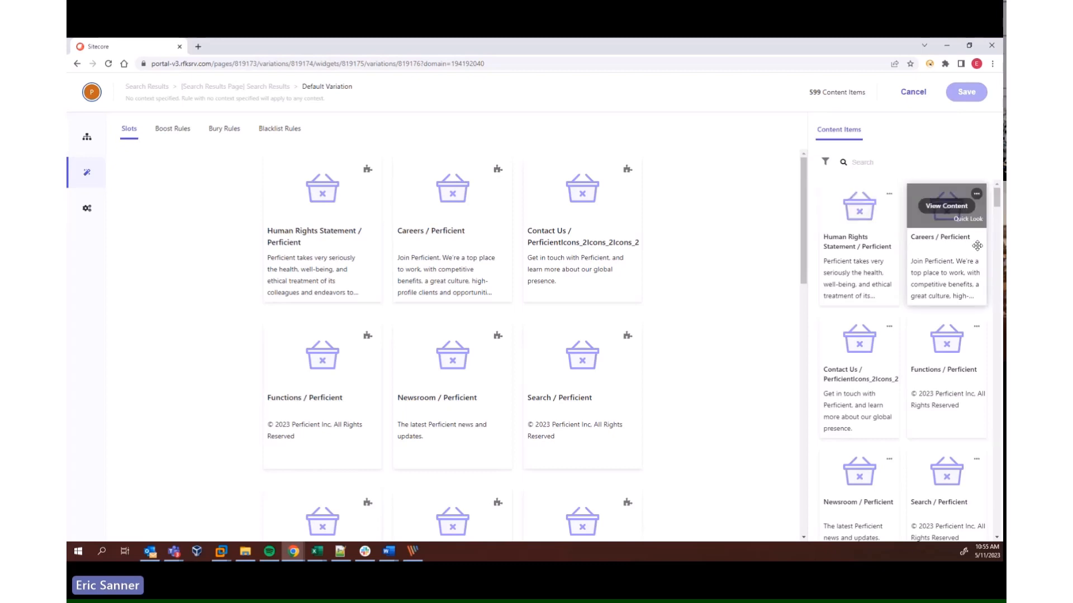
{"action": "mouse_move", "coordinate": [882, 352]}
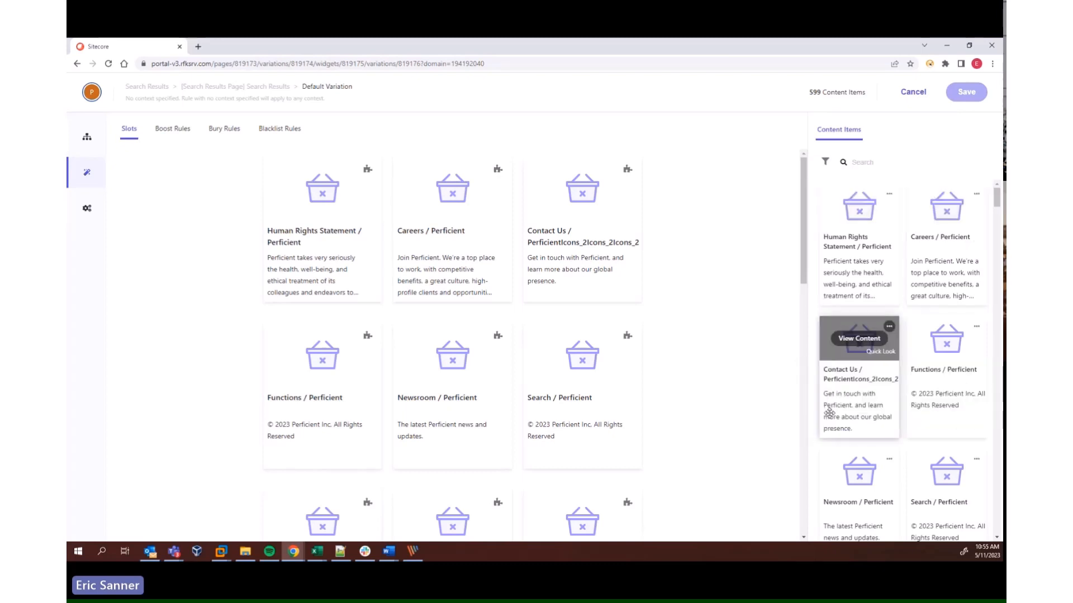
{"action": "left_click_drag", "start_coordinate": [838, 471], "coordinate": [578, 190]}
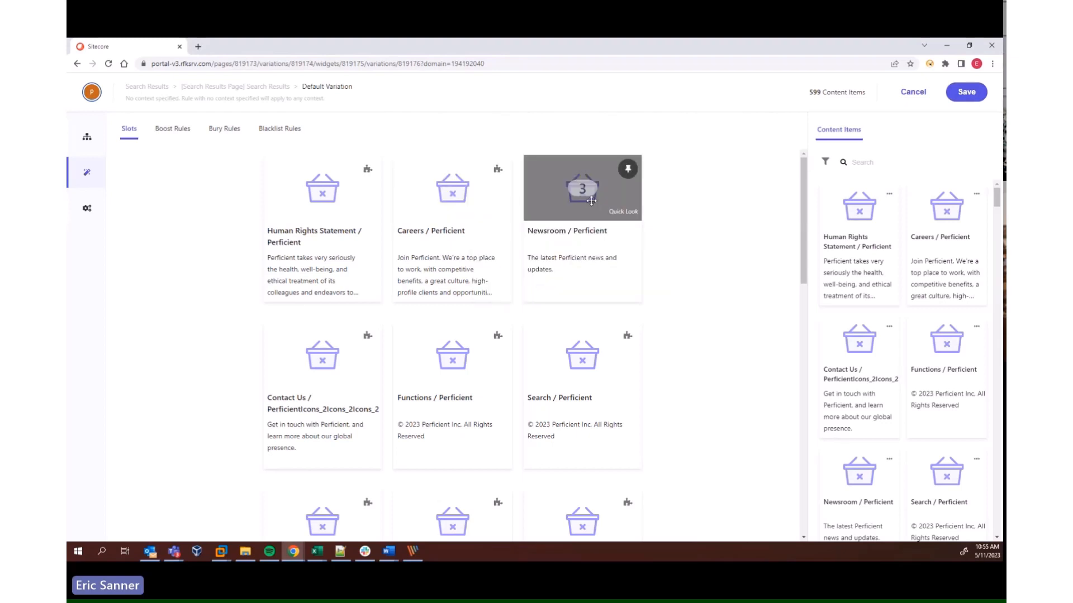
Examine the rule's boost, bury and blacklist options, including the attributes available for boosting
{"action": "left_click", "coordinate": [178, 133]}
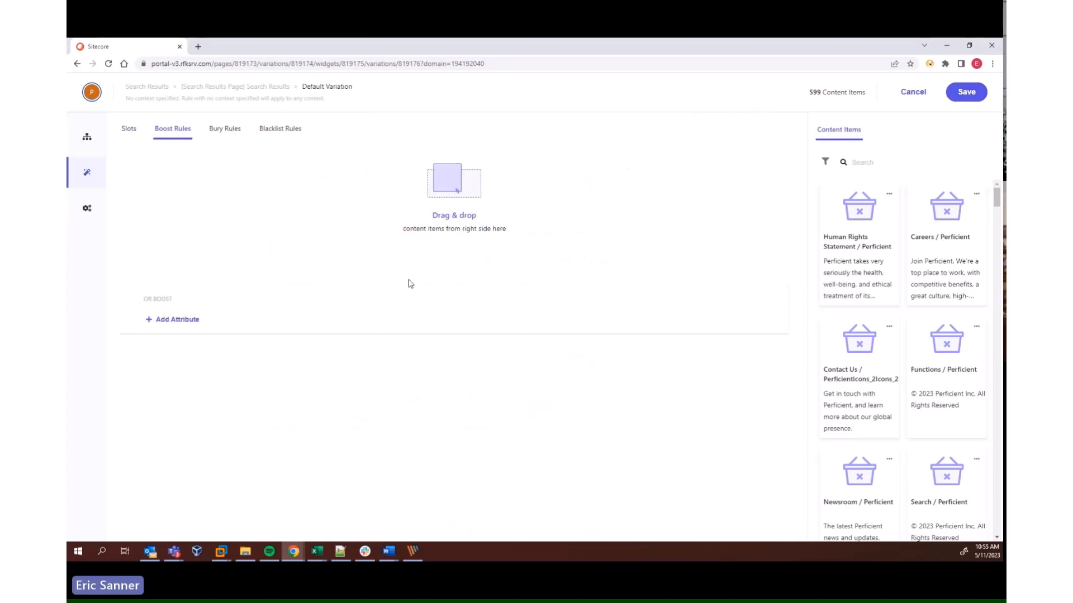
{"action": "left_click", "coordinate": [194, 327]}
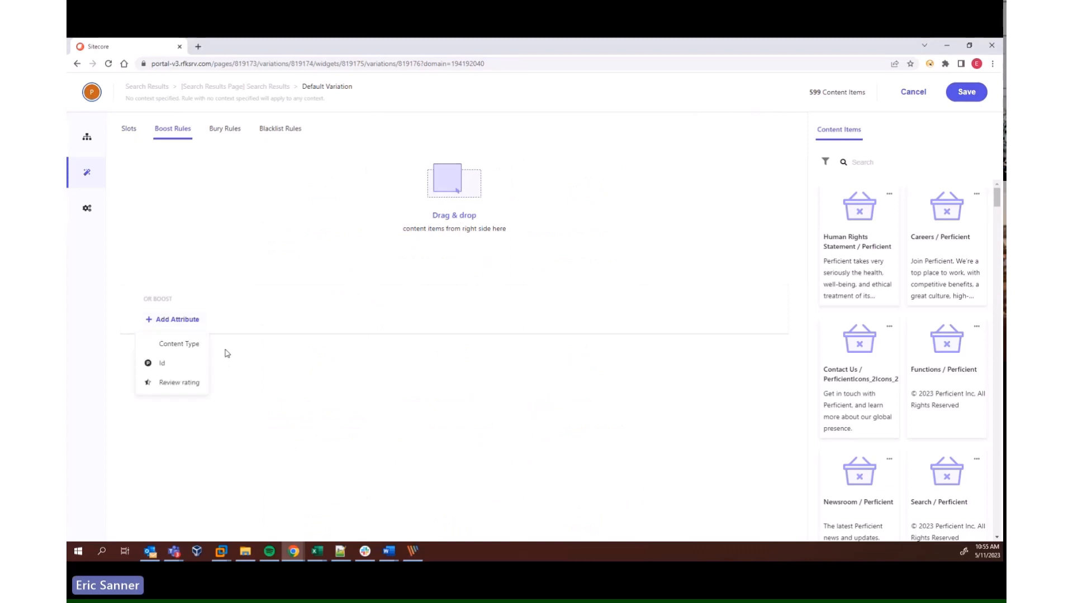
{"action": "left_click", "coordinate": [166, 129]}
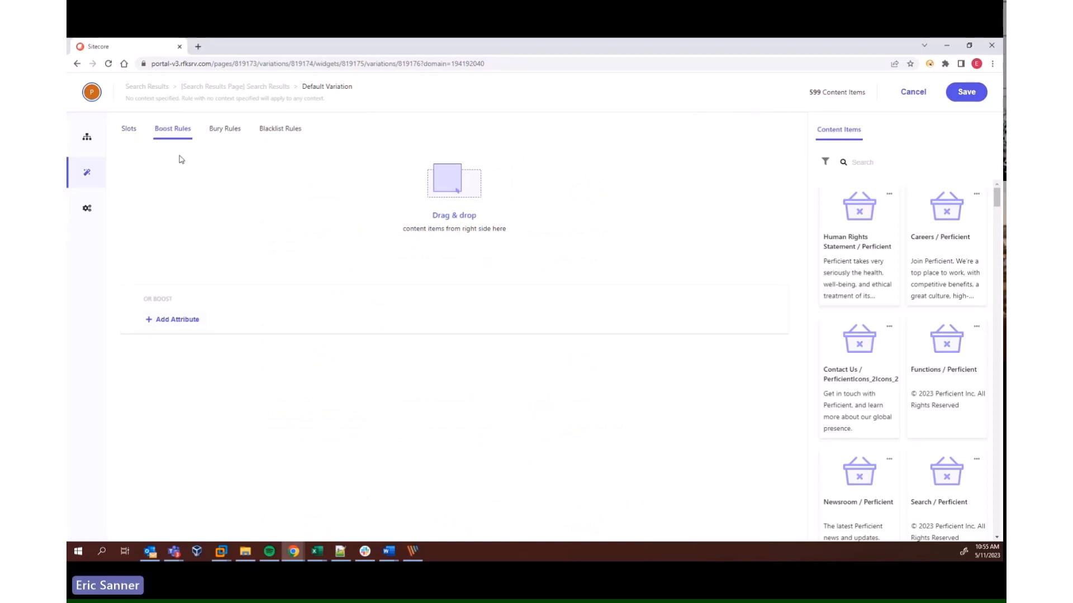
{"action": "left_click", "coordinate": [217, 133]}
{"action": "left_click", "coordinate": [269, 137]}
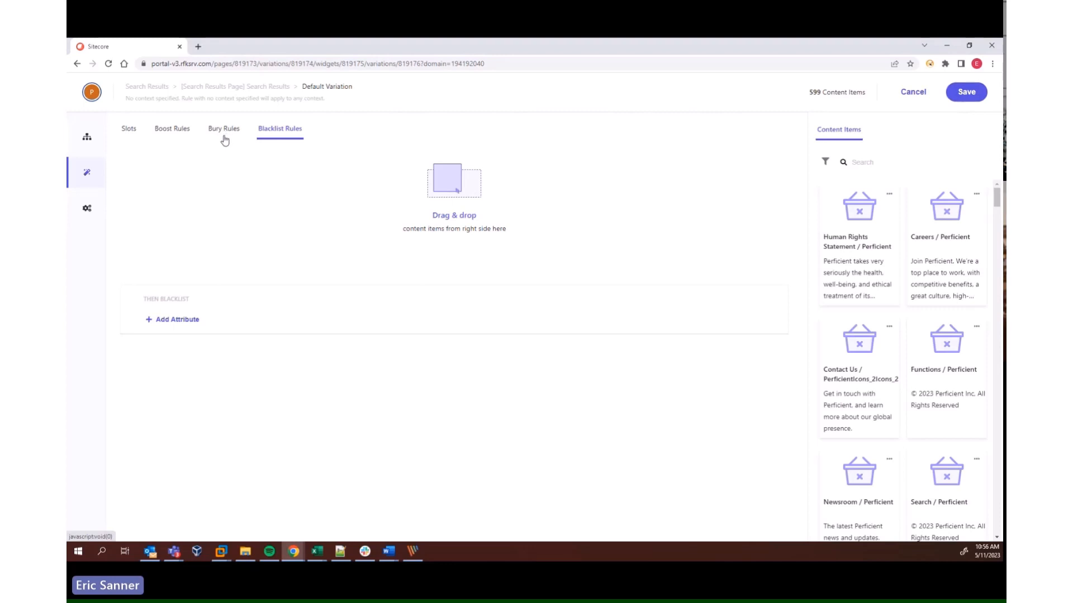
Review the rule's additional settings for facets, textual relevance, search ranking and personalization
{"action": "left_click", "coordinate": [87, 210]}
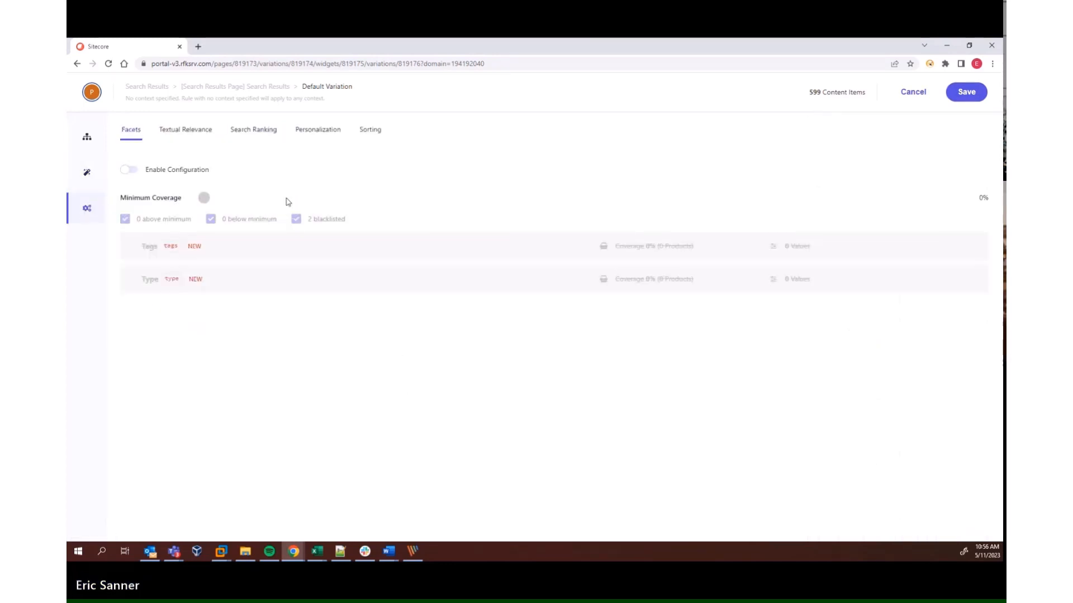
{"action": "left_click", "coordinate": [208, 134]}
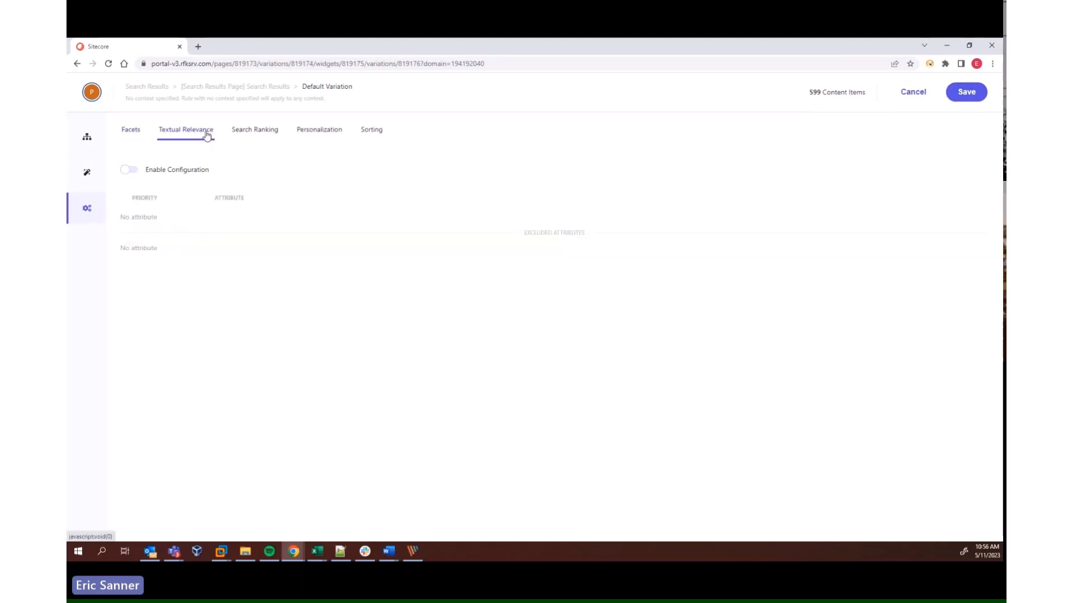
{"action": "left_click", "coordinate": [254, 139]}
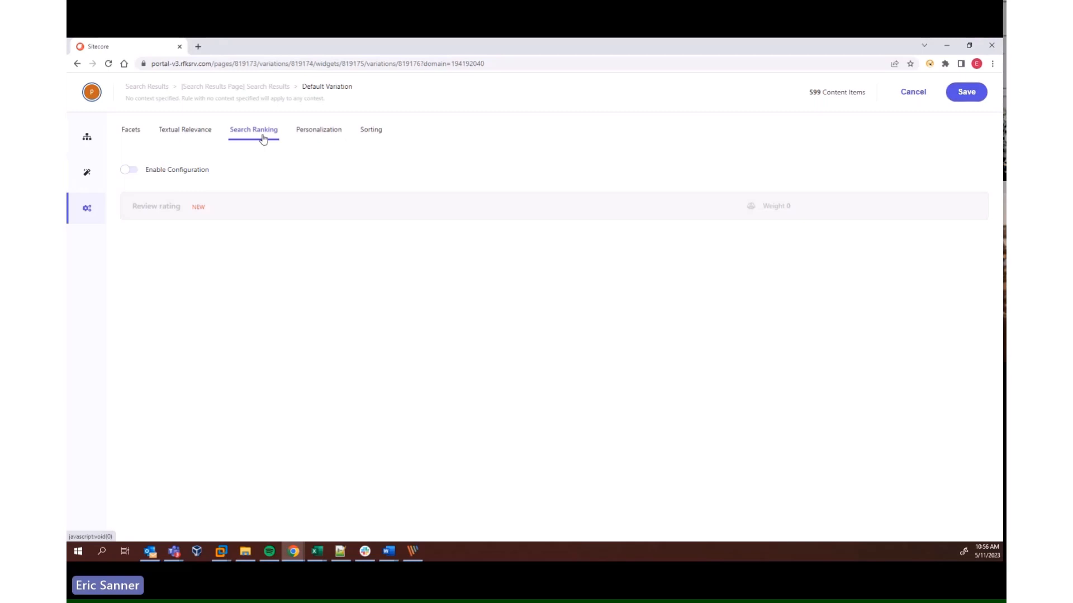
{"action": "left_click", "coordinate": [302, 139]}
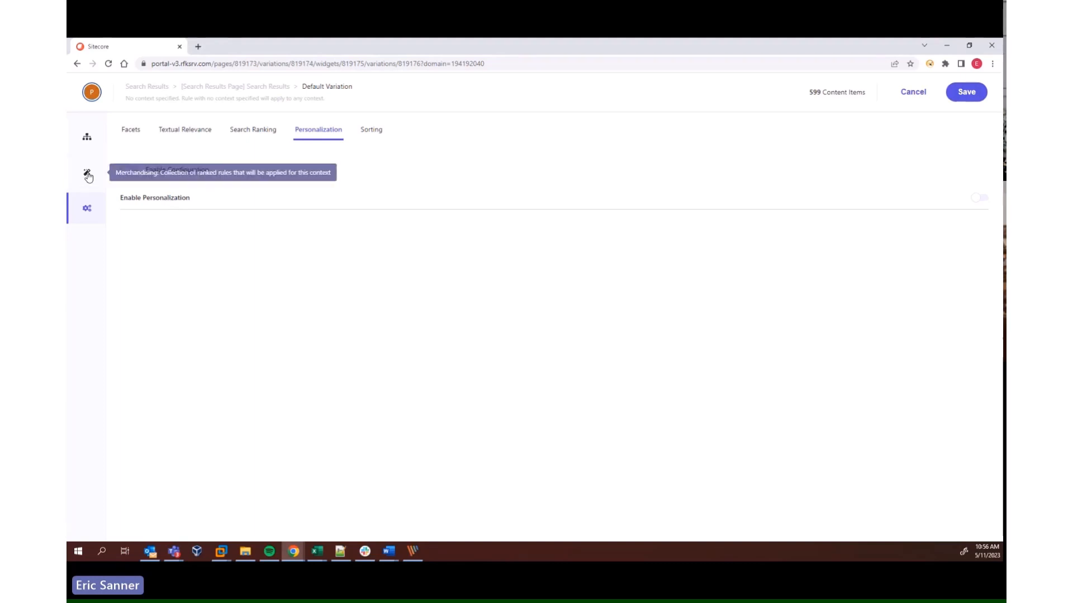
Return to the rule's merchandising slots and discard the unsaved rule
{"action": "left_click", "coordinate": [88, 175]}
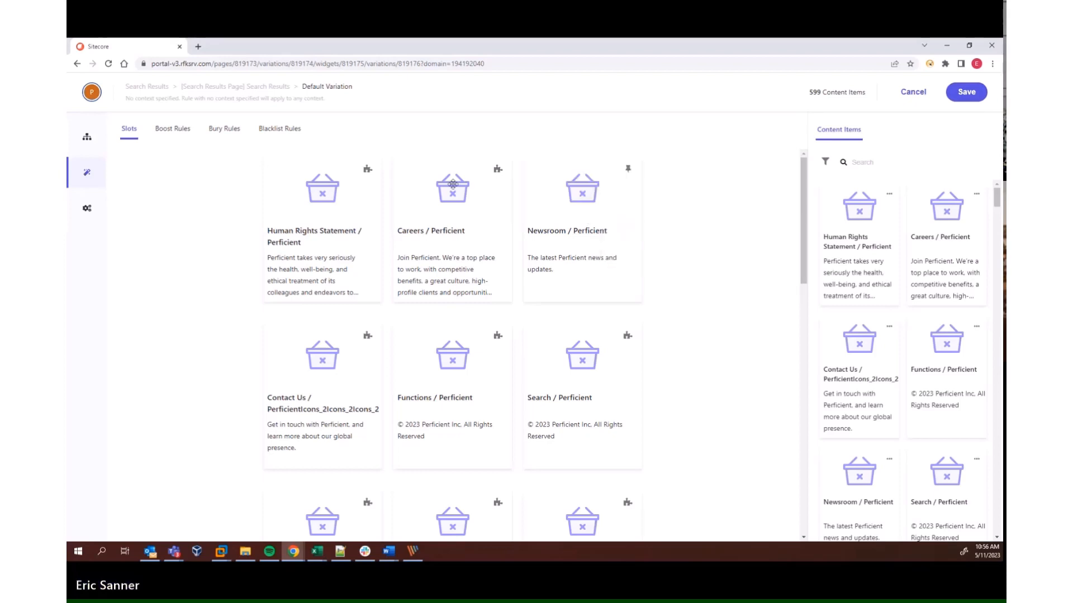
{"action": "left_click", "coordinate": [913, 91]}
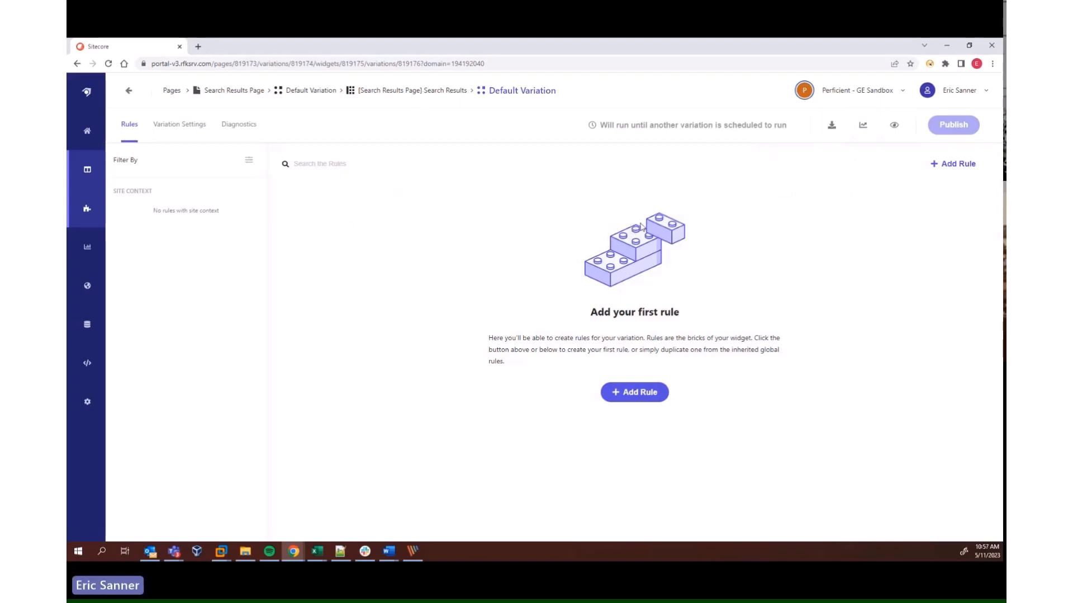
Look over the list of all widgets and the content overview reports in Analytics
{"action": "left_click", "coordinate": [88, 248]}
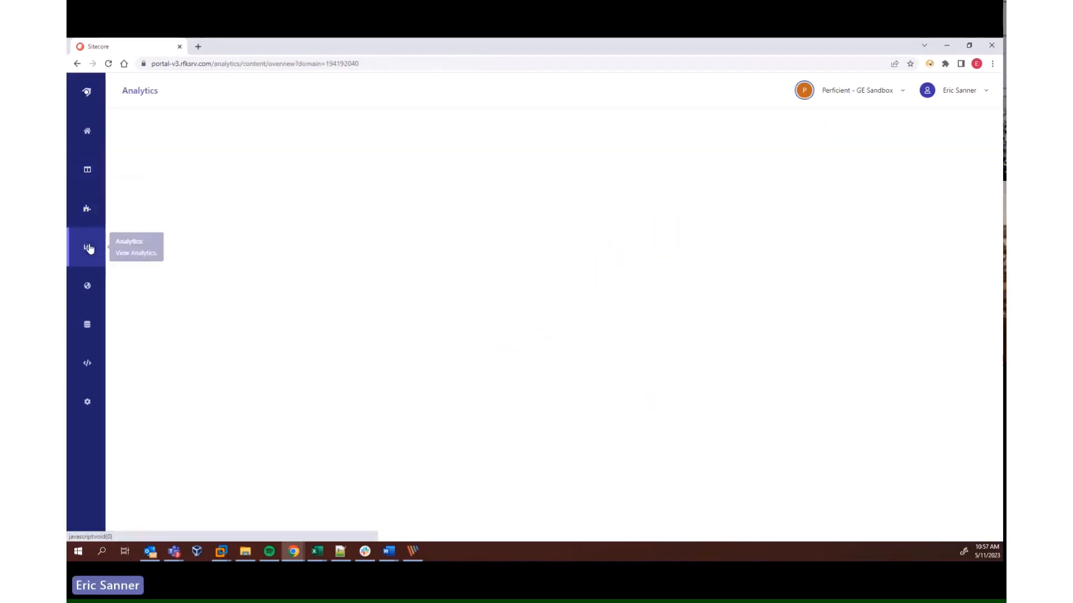
{"action": "left_click", "coordinate": [88, 211]}
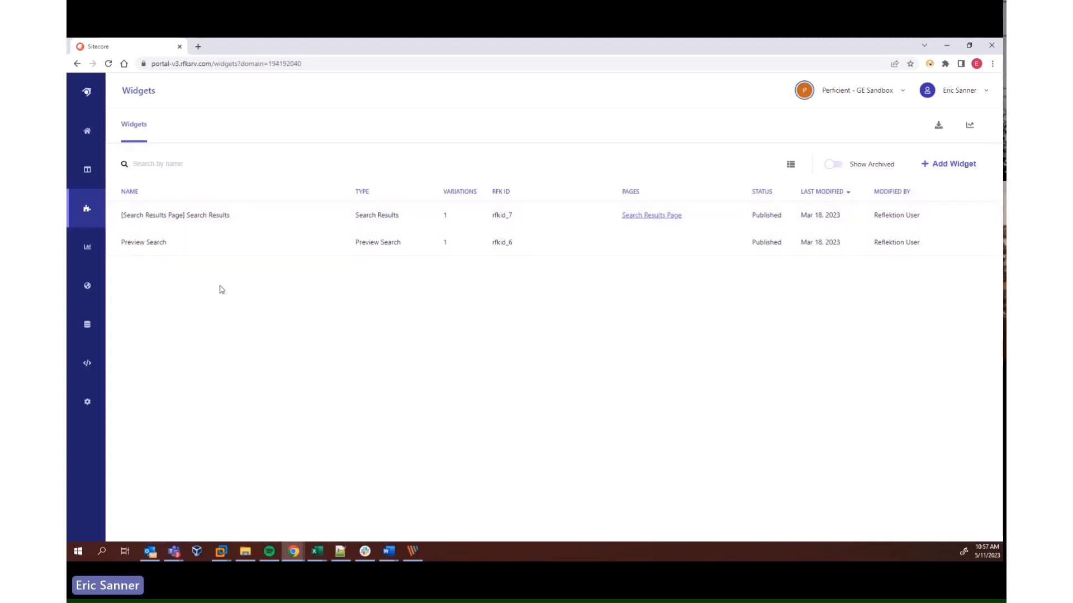
{"action": "left_click", "coordinate": [88, 248]}
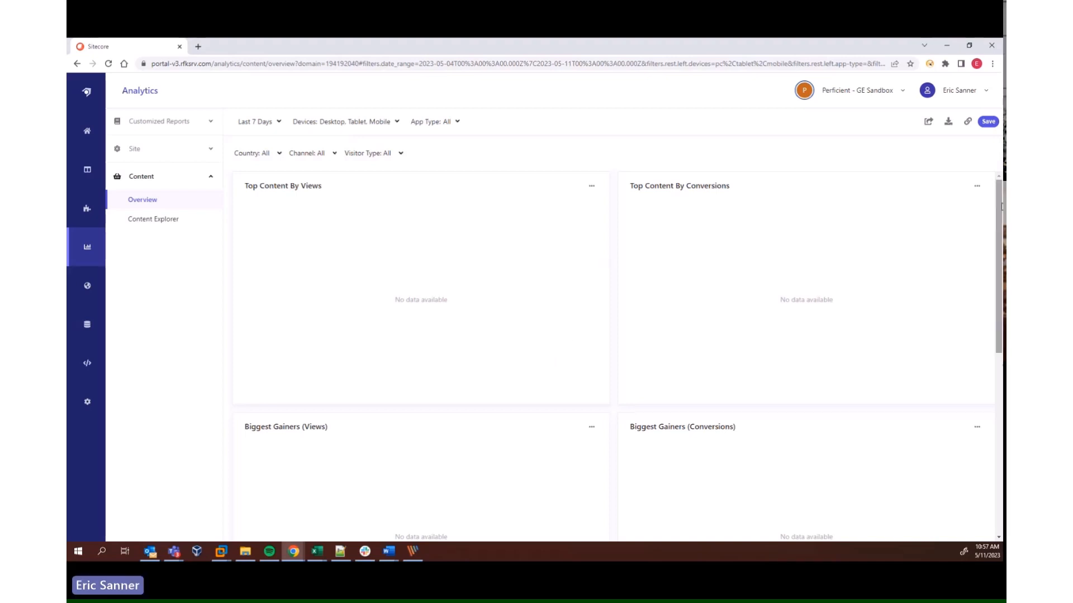
{"action": "left_click_drag", "start_coordinate": [999, 206], "coordinate": [999, 278]}
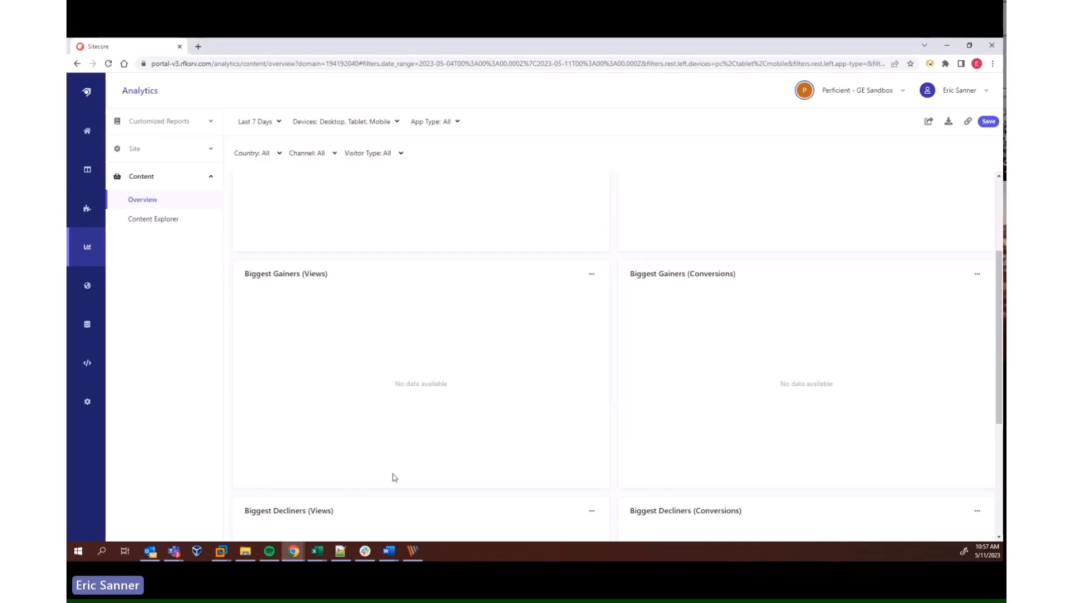
{"action": "scroll", "coordinate": [305, 319], "scroll_direction": "up", "scroll_amount": 1}
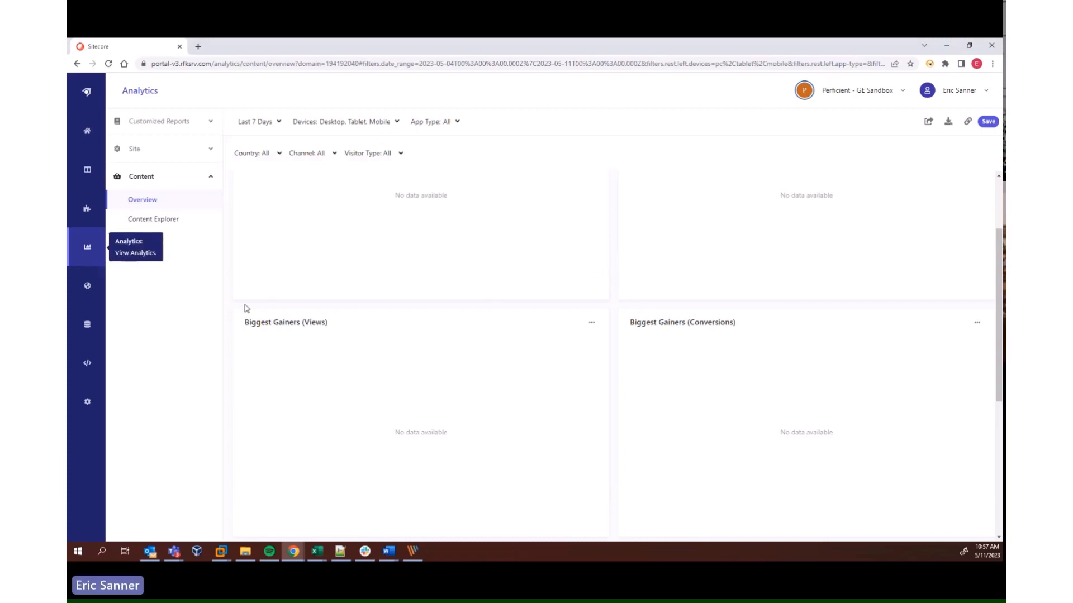
Review the global widget's variations and the synonyms list in Global Resources
{"action": "left_click", "coordinate": [82, 289]}
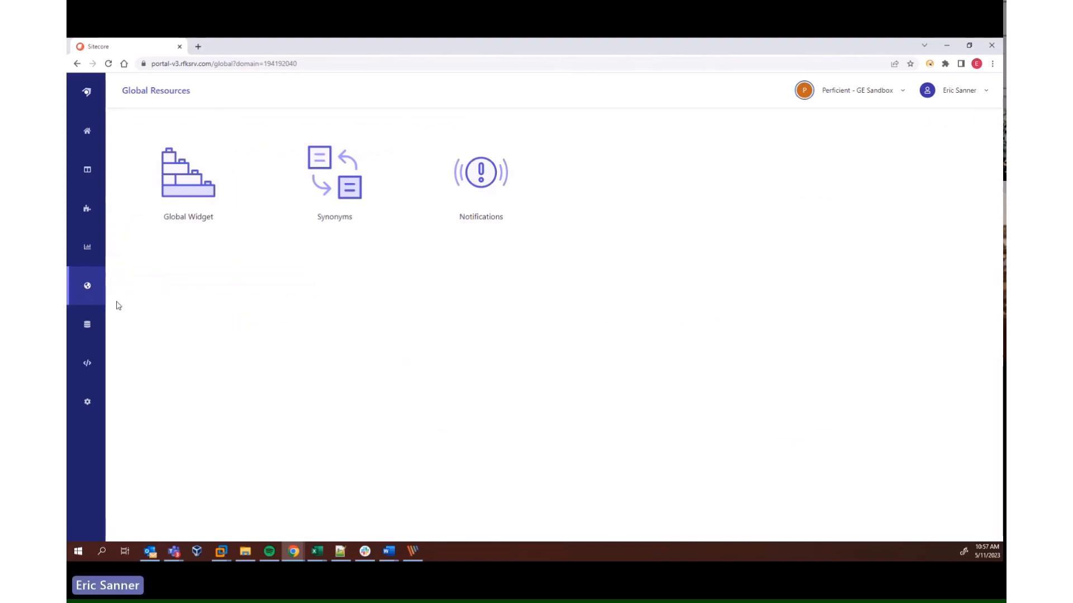
{"action": "left_click", "coordinate": [191, 206]}
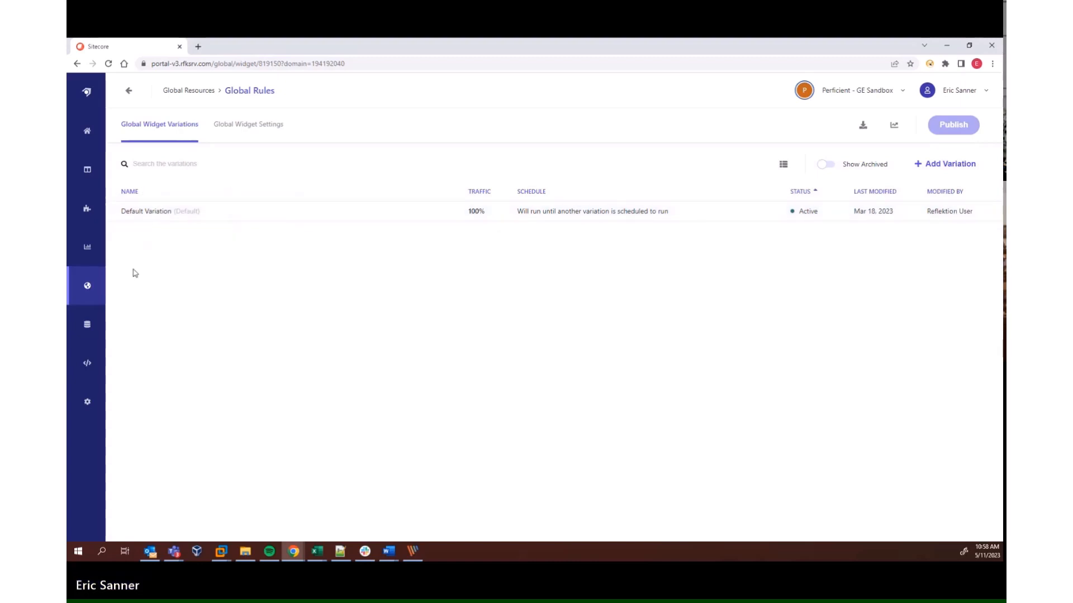
{"action": "left_click", "coordinate": [193, 92]}
{"action": "left_click", "coordinate": [323, 168]}
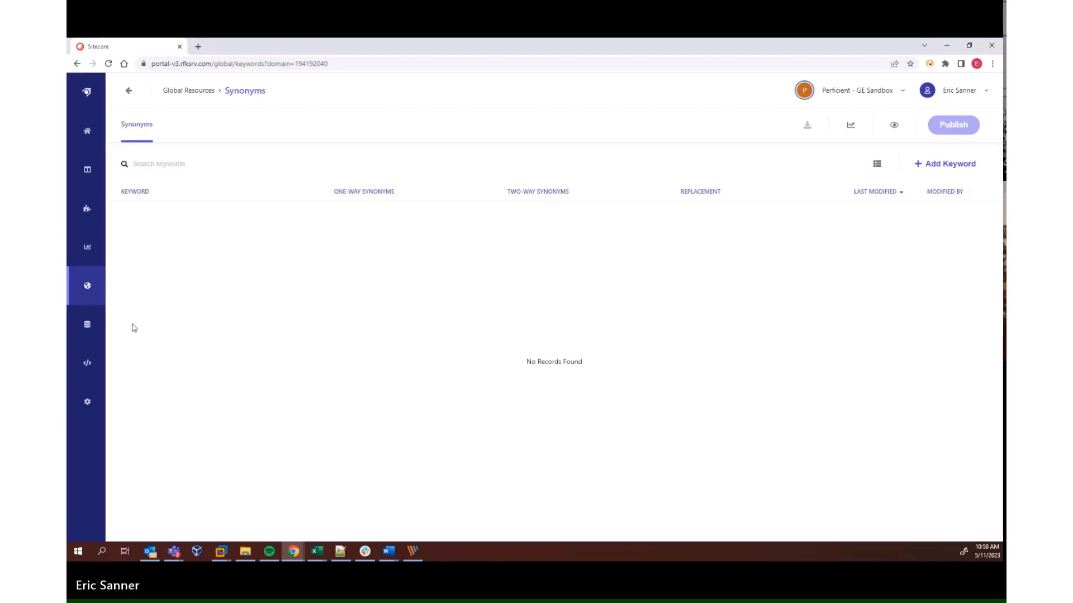
Examine the basic details and stats of the Human Rights Statement item in the content catalog, and return to the content list
{"action": "left_click", "coordinate": [87, 325]}
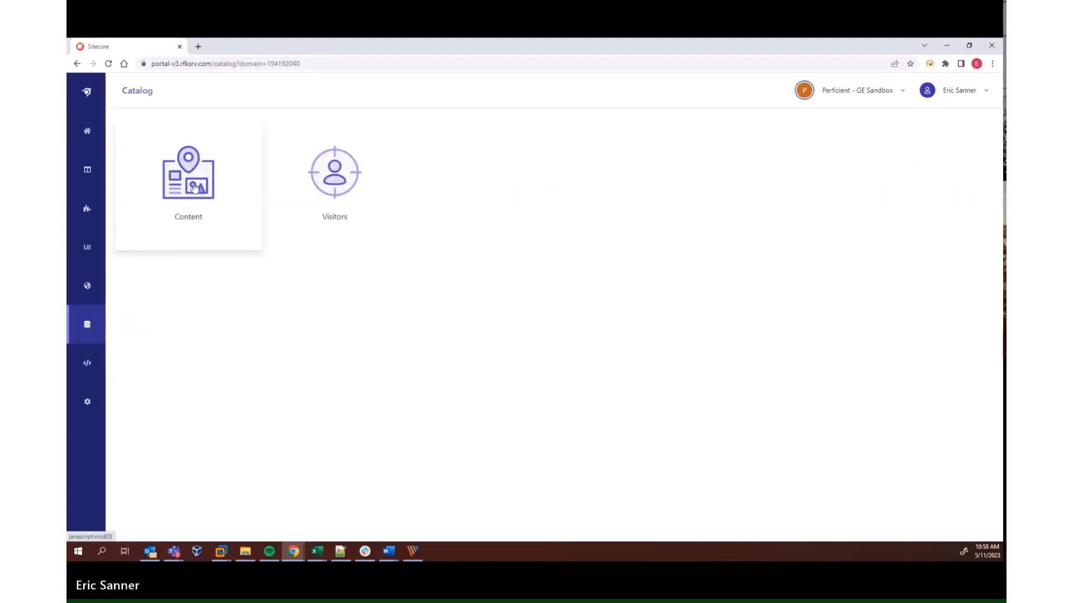
{"action": "left_click", "coordinate": [190, 187]}
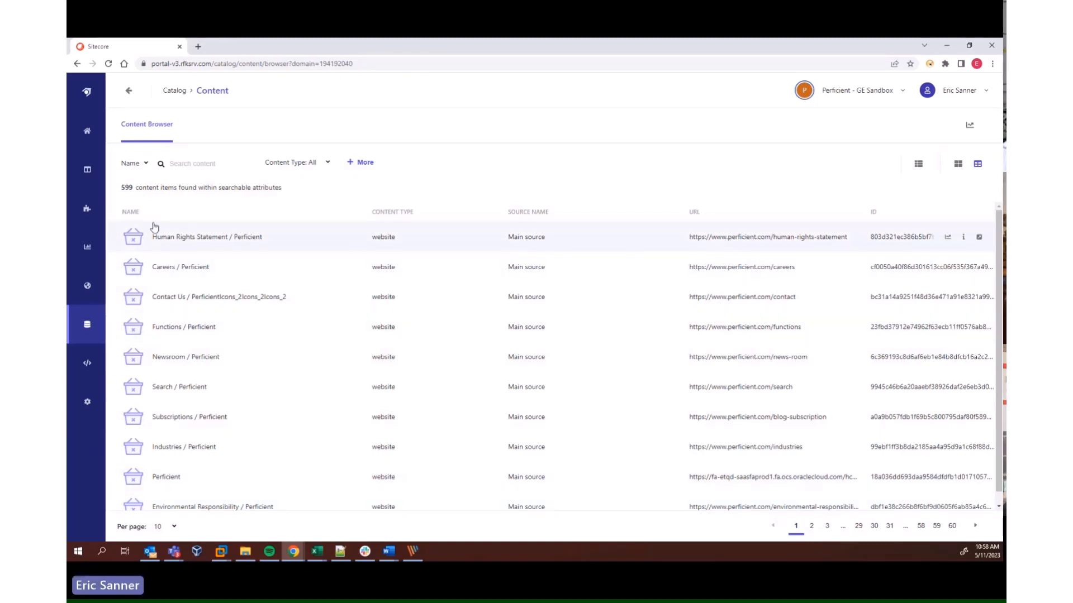
{"action": "left_click", "coordinate": [203, 240]}
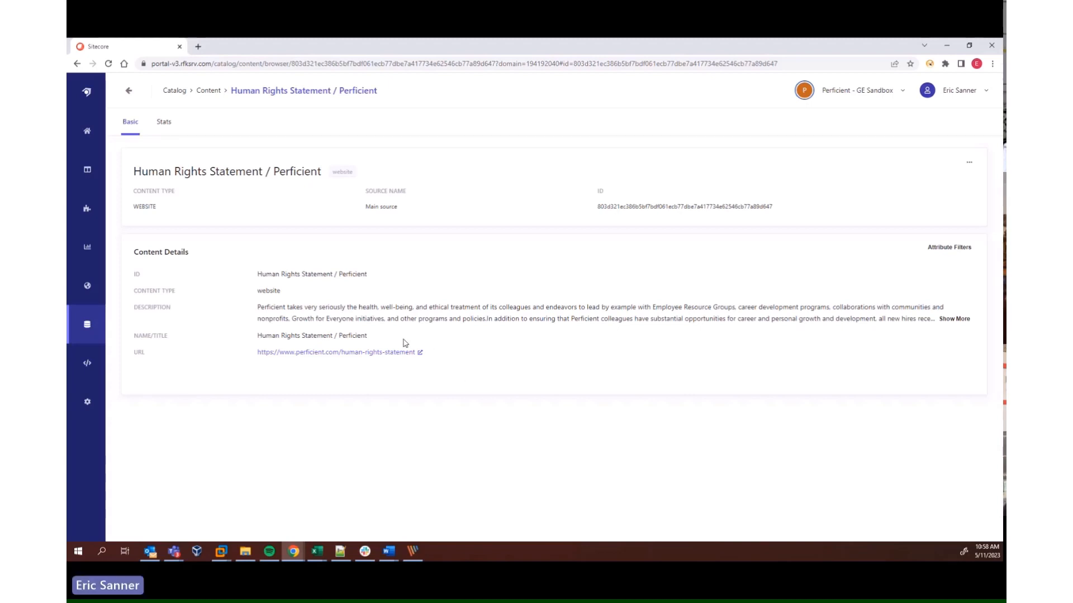
{"action": "left_click", "coordinate": [163, 121]}
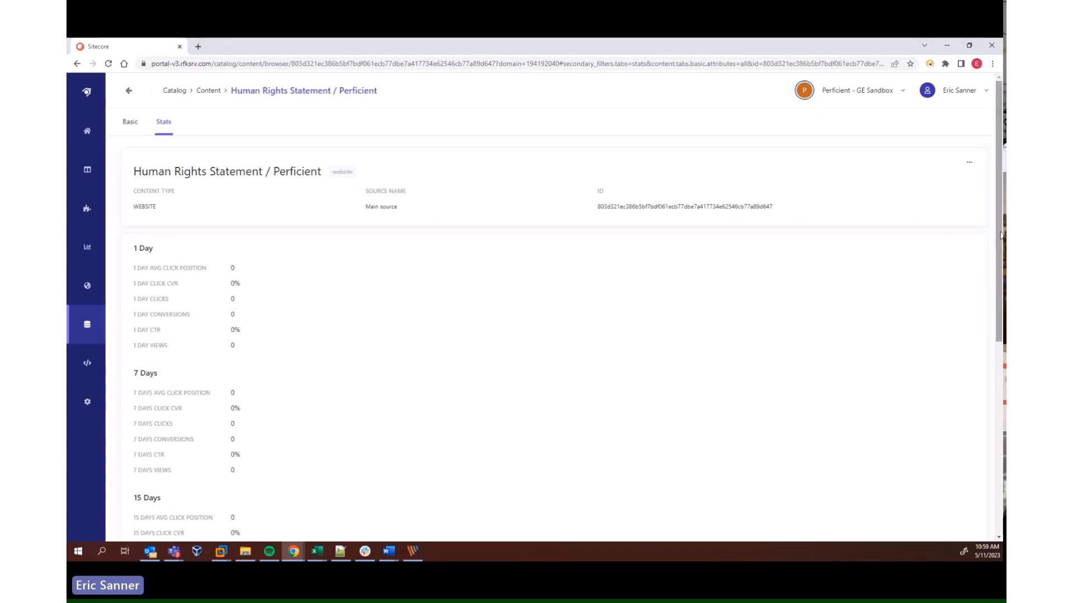
{"action": "scroll", "coordinate": [1000, 235], "scroll_direction": "down", "scroll_amount": 6}
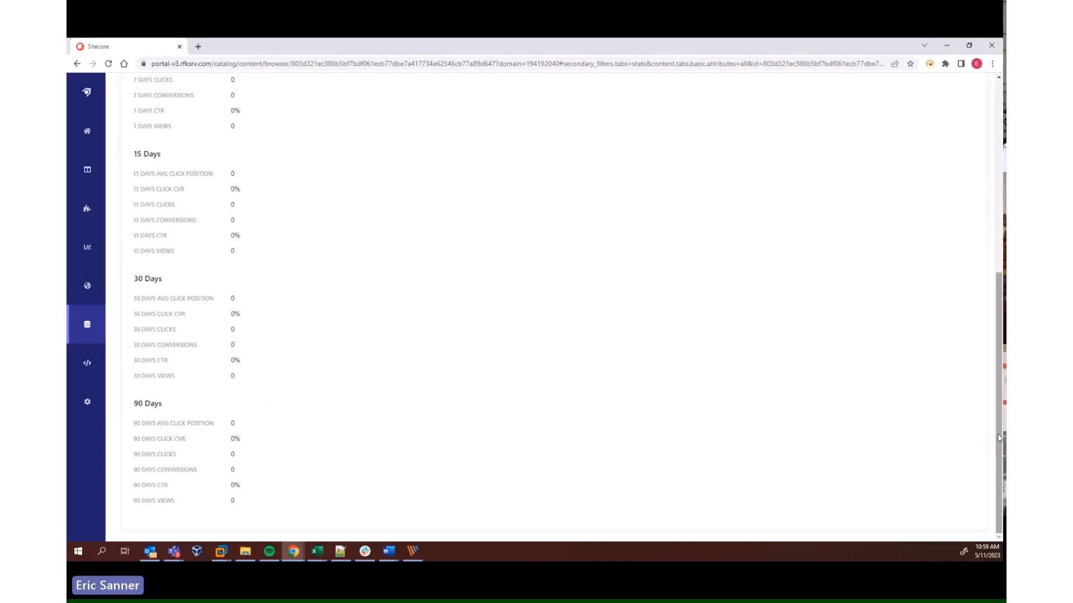
{"action": "left_click_drag", "start_coordinate": [998, 433], "coordinate": [988, 229]}
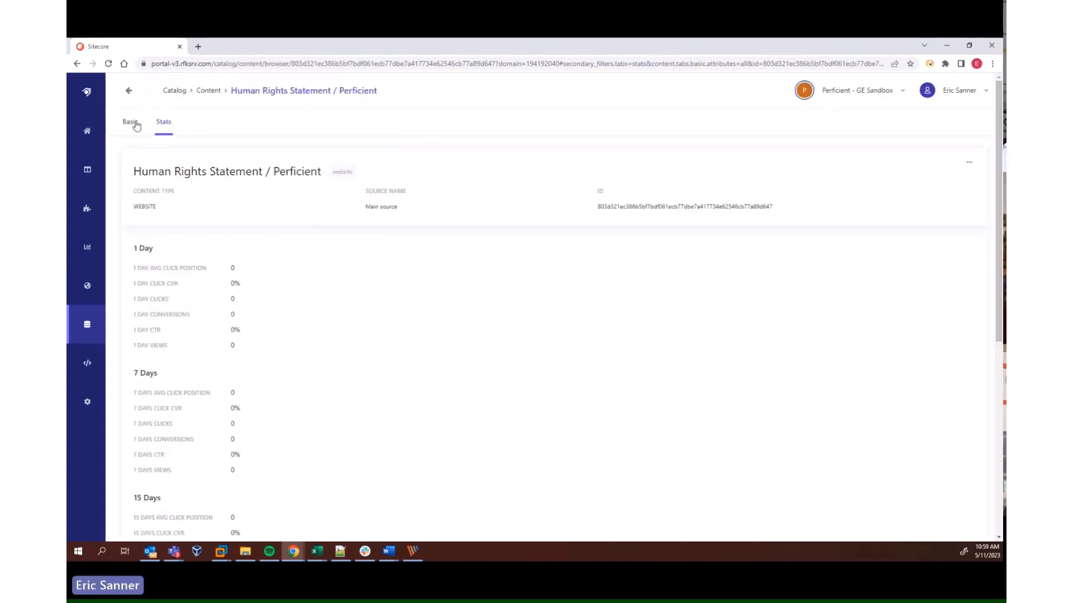
{"action": "left_click", "coordinate": [131, 122]}
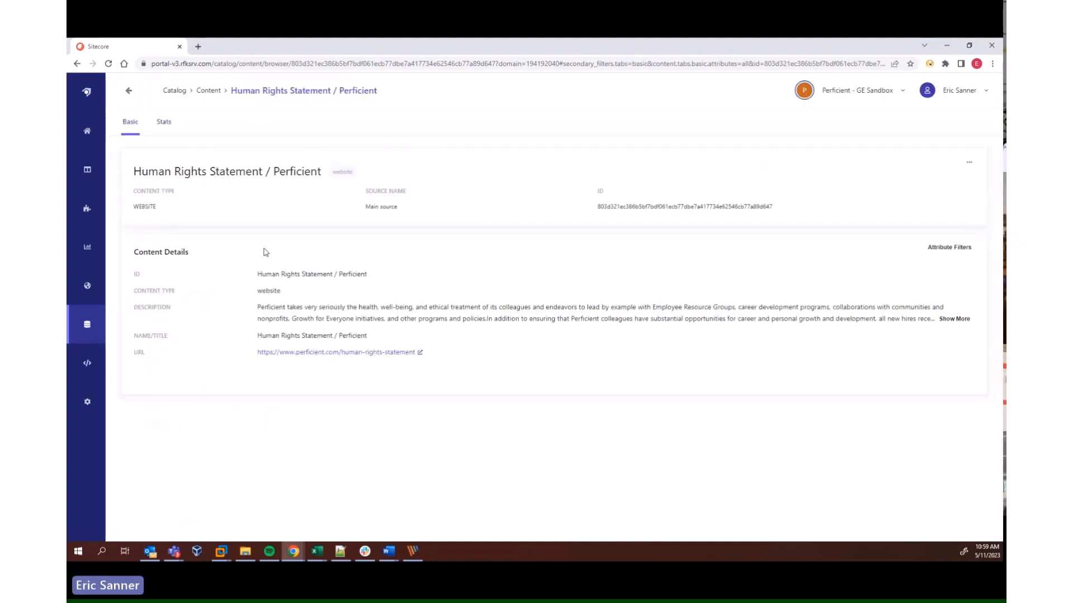
{"action": "left_click", "coordinate": [209, 91]}
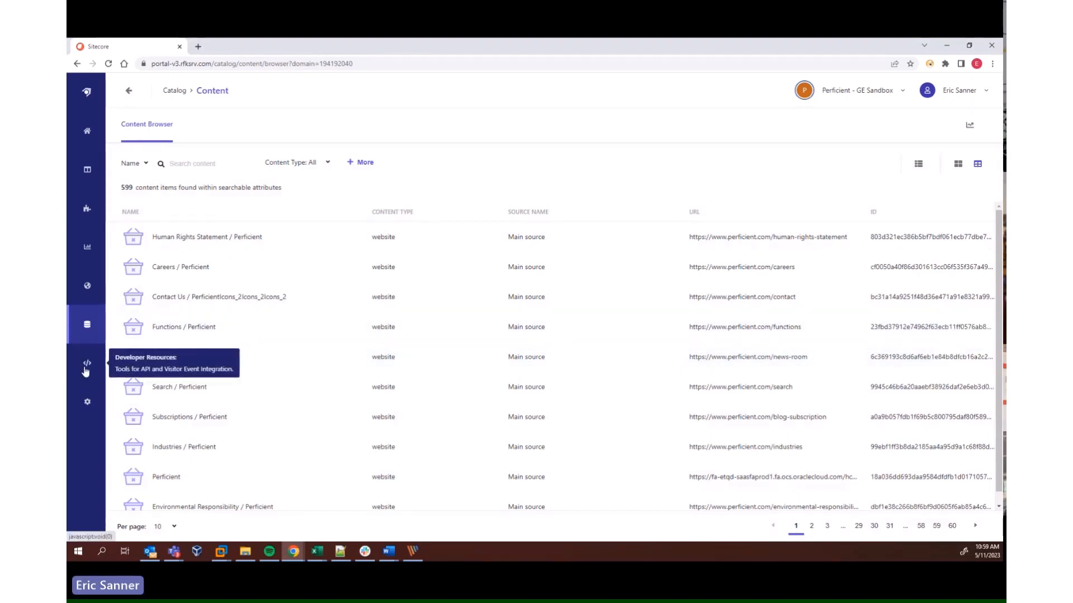
Look over the general domain settings and the attributes list in Administration
{"action": "left_click", "coordinate": [87, 406]}
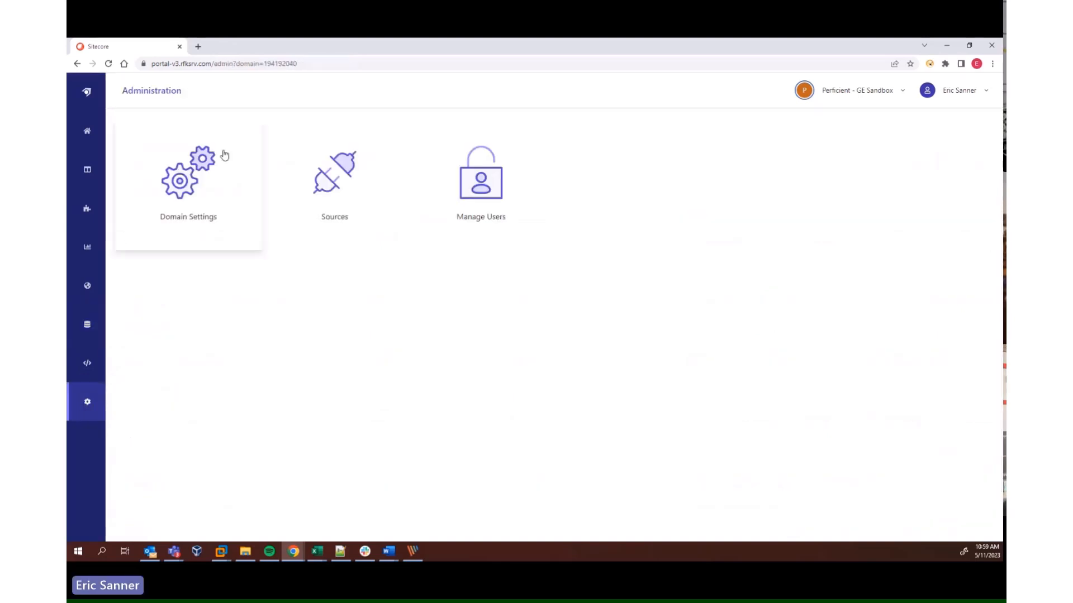
{"action": "left_click", "coordinate": [180, 183]}
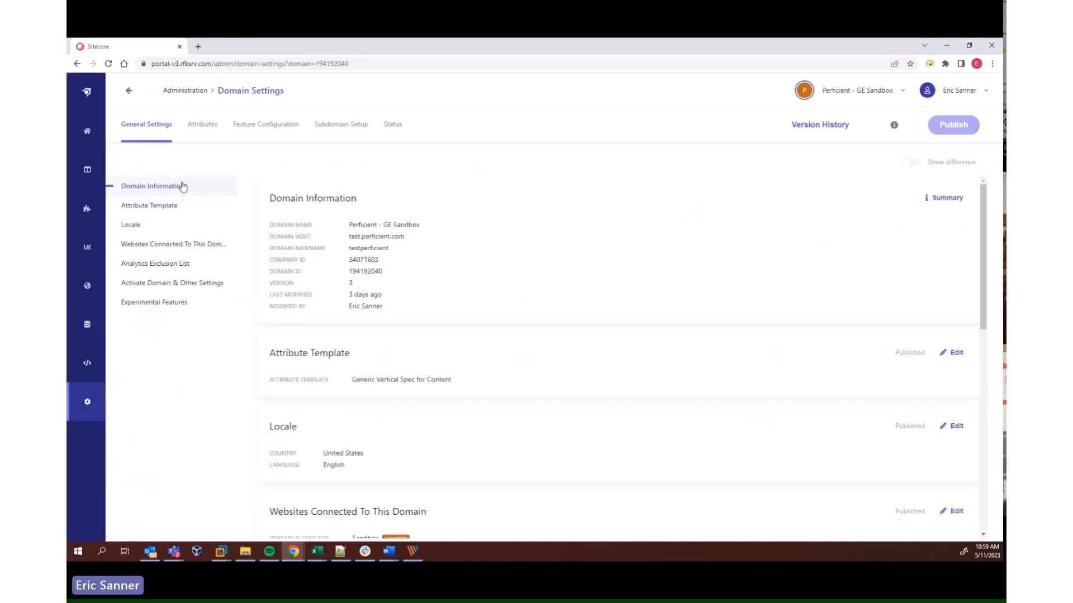
{"action": "left_click", "coordinate": [203, 125]}
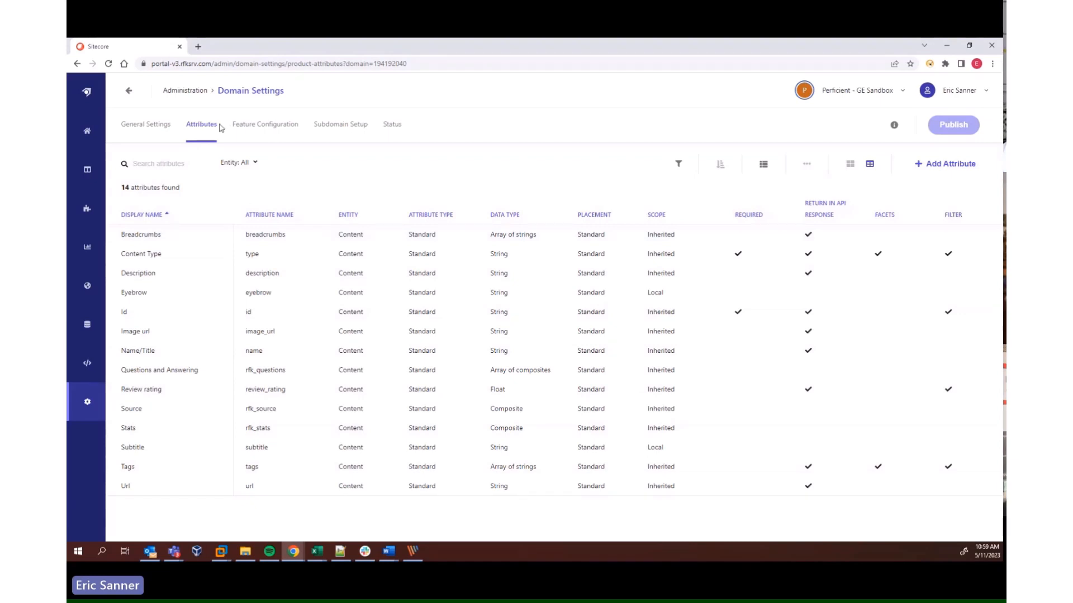
Open Main source from the Administration sources and review its Web Crawler Settings, including the allowed domains, without saving changes
{"action": "left_click", "coordinate": [184, 90]}
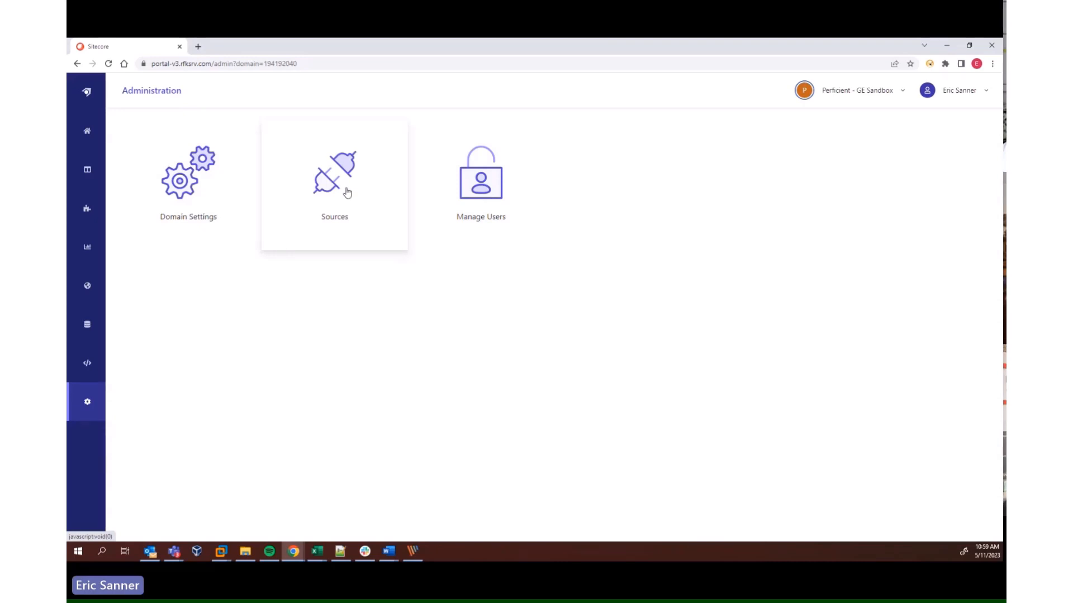
{"action": "left_click", "coordinate": [347, 193]}
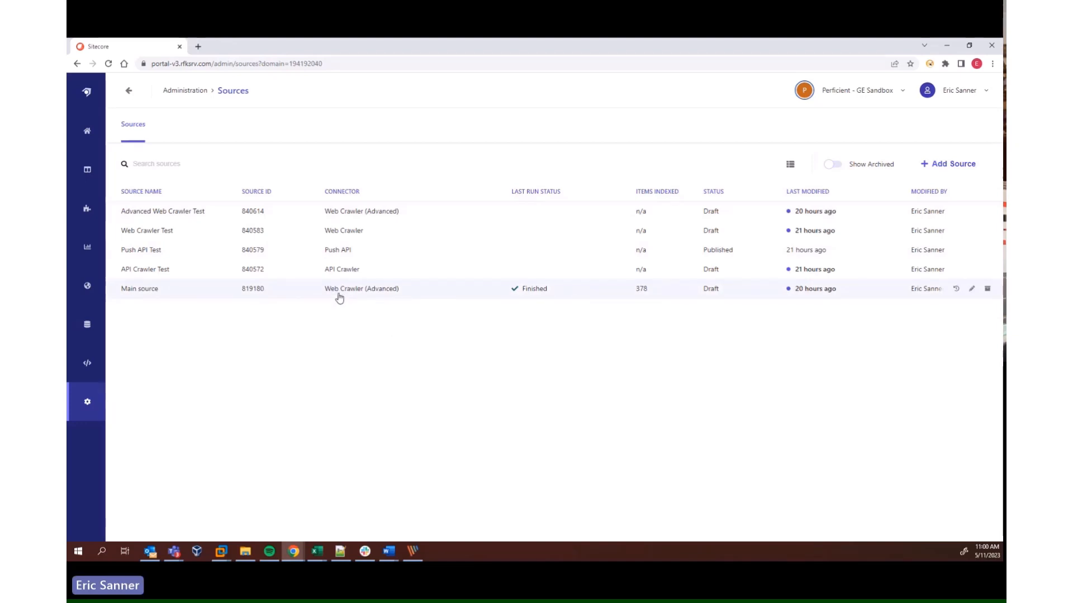
{"action": "left_click", "coordinate": [971, 289]}
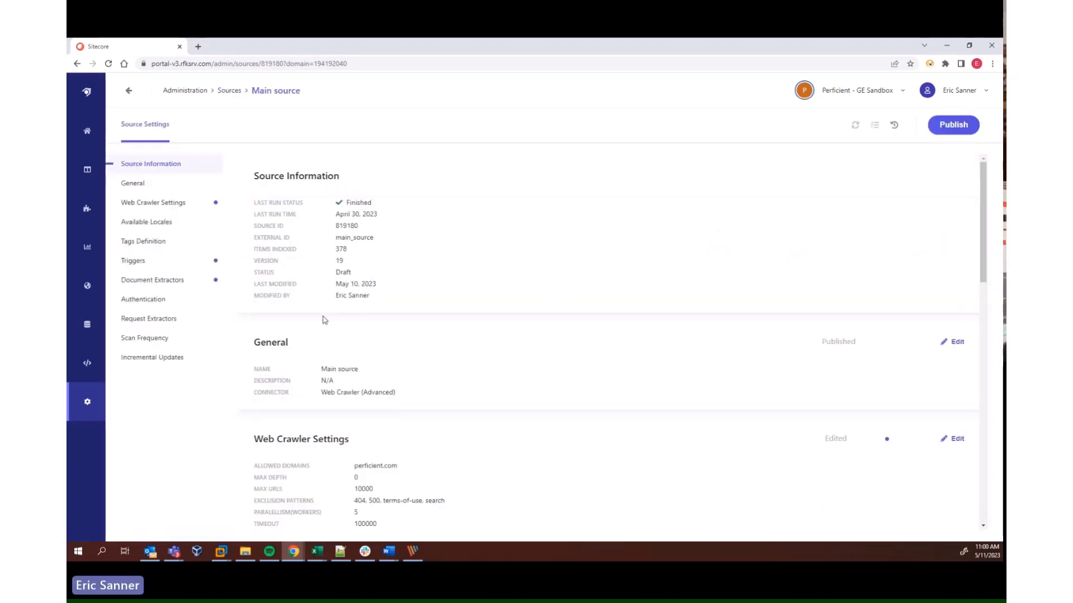
{"action": "left_click_drag", "start_coordinate": [358, 468], "coordinate": [403, 470]}
{"action": "left_click", "coordinate": [403, 470]}
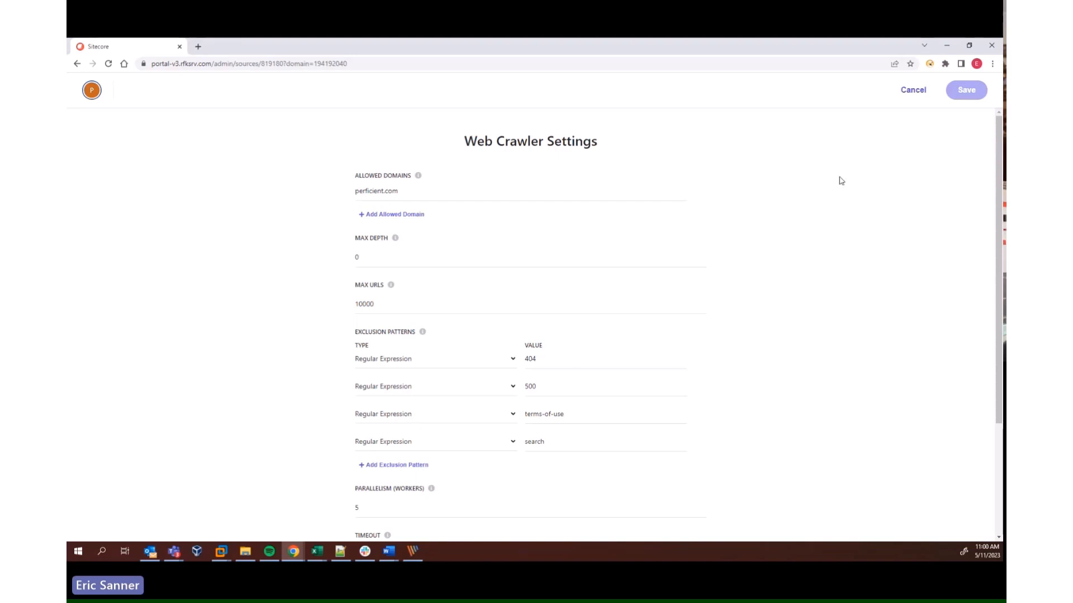
{"action": "left_click", "coordinate": [912, 90]}
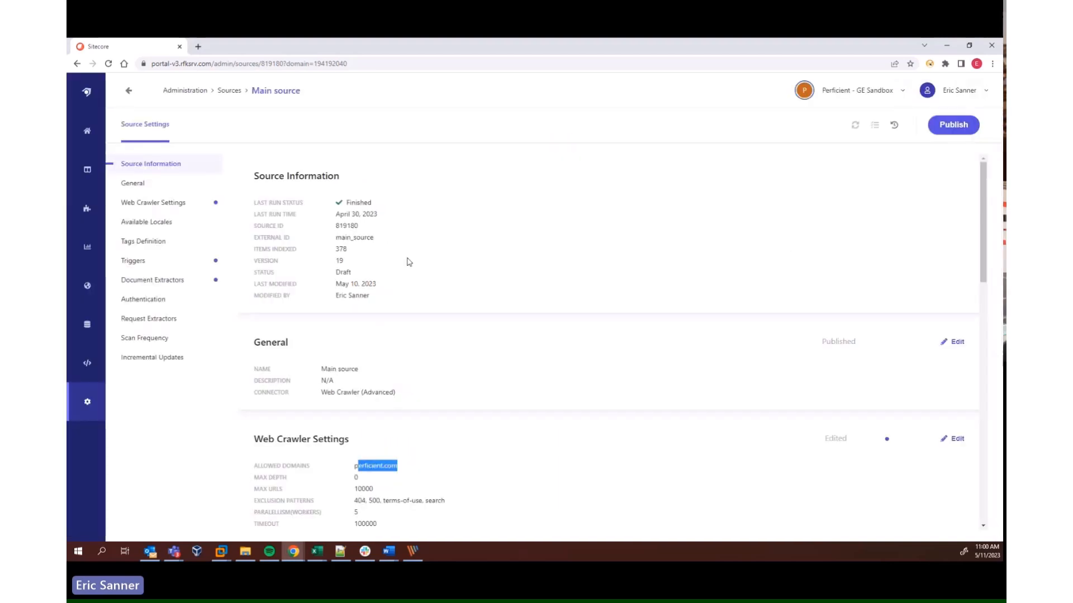
Review Main source's available locales and its sitemap, JS and request triggers, and leave the trigger settings without saving
{"action": "left_click", "coordinate": [156, 222]}
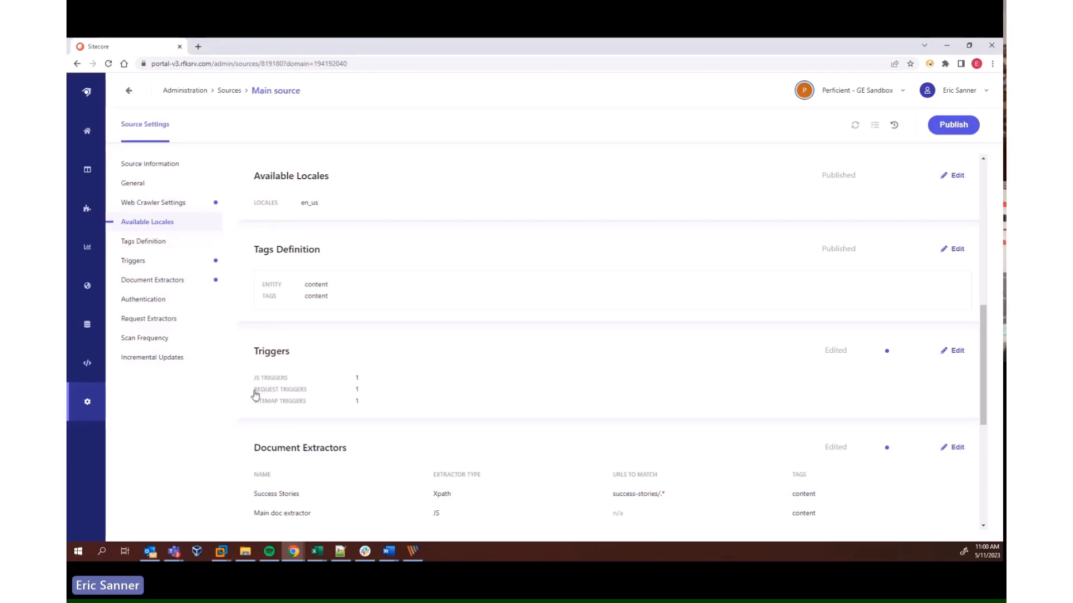
{"action": "left_click", "coordinate": [955, 351]}
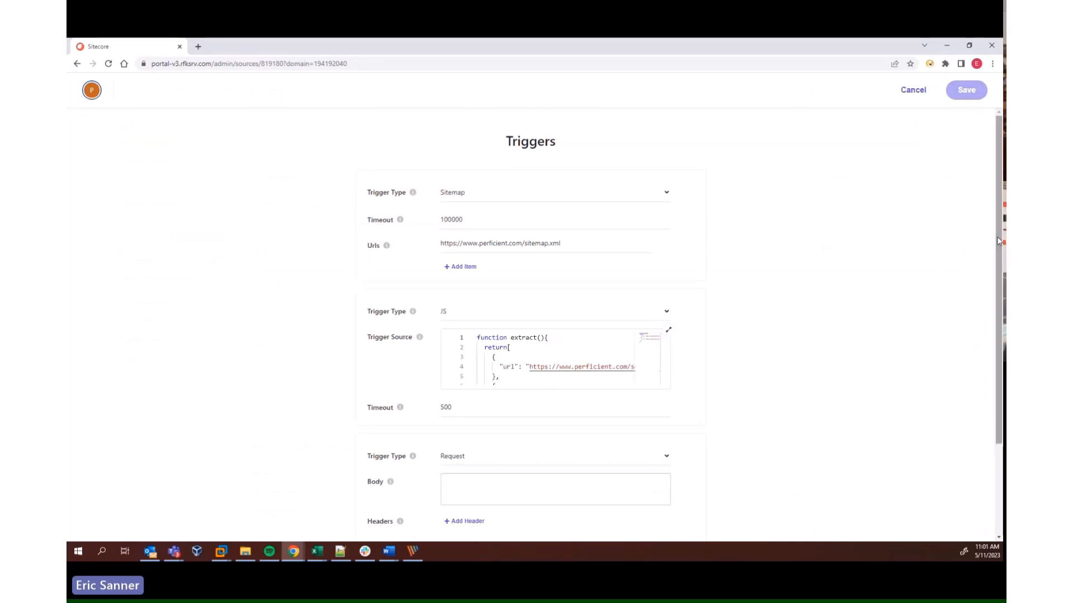
{"action": "left_click_drag", "start_coordinate": [999, 241], "coordinate": [948, 345]}
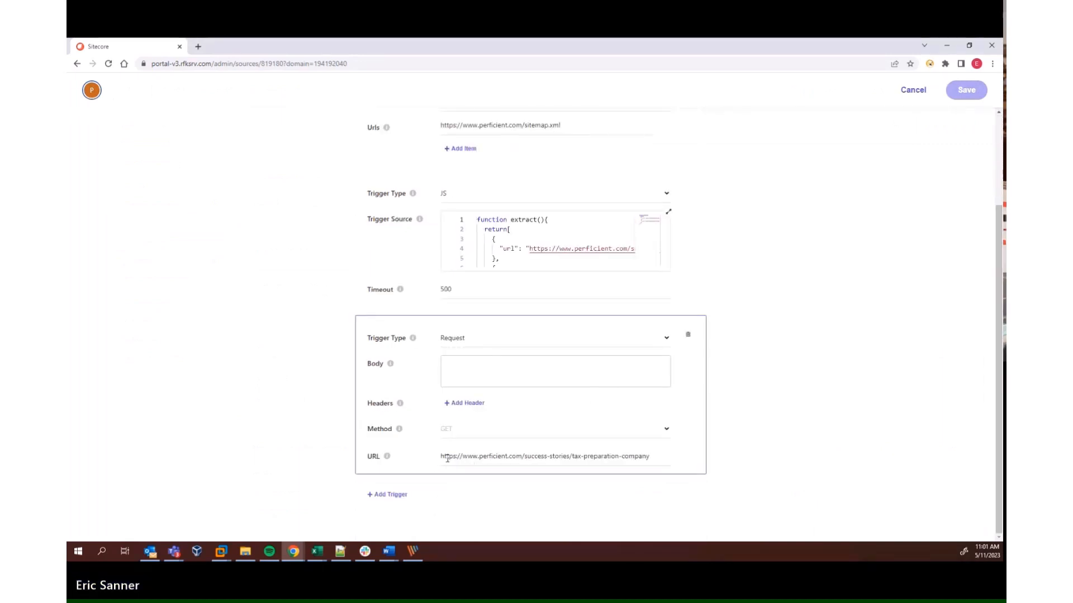
{"action": "left_click_drag", "start_coordinate": [447, 458], "coordinate": [660, 457]}
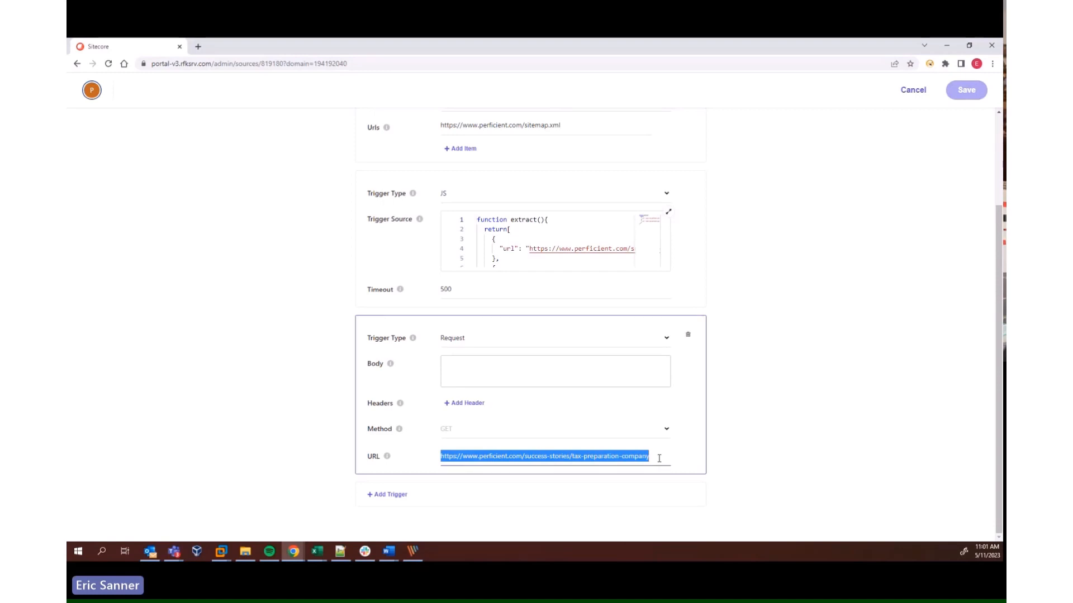
{"action": "left_click", "coordinate": [913, 90]}
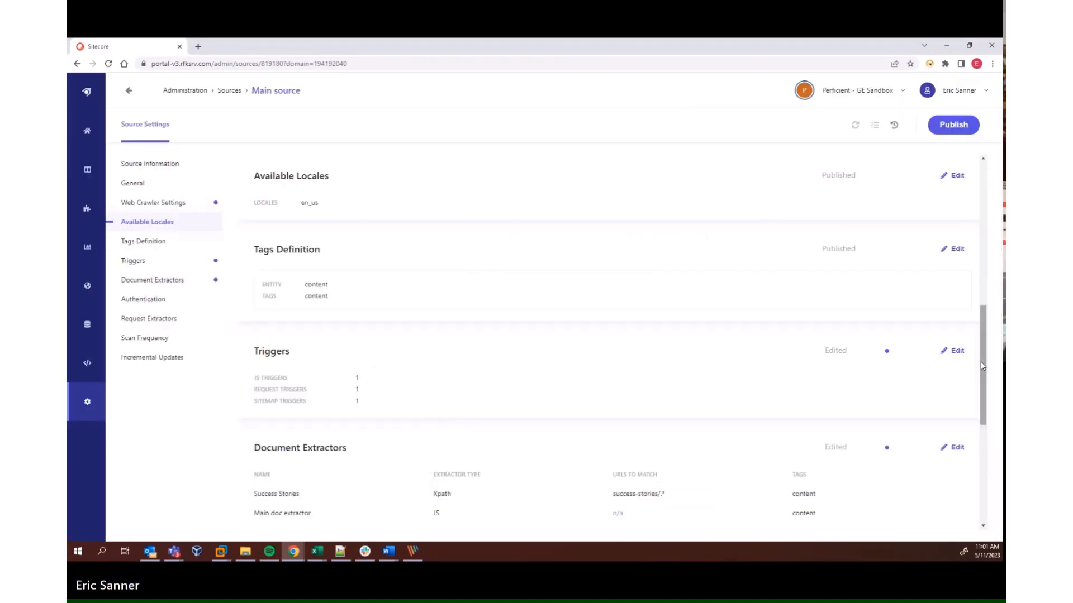
Open Main source's document extractors and check the extractor type options of the Main doc extractor
{"action": "left_click_drag", "start_coordinate": [982, 366], "coordinate": [981, 409]}
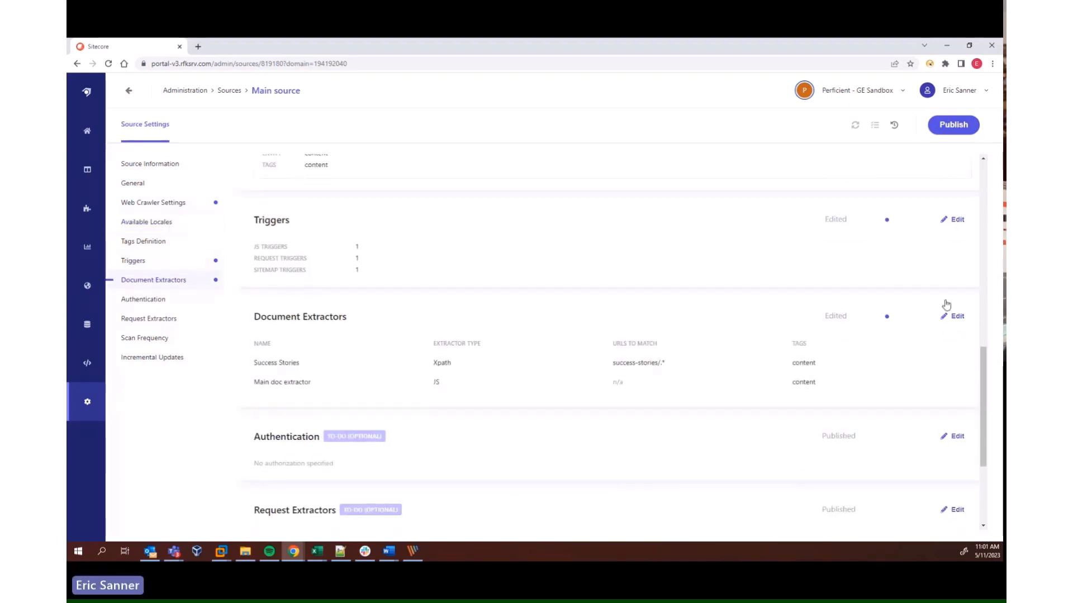
{"action": "left_click", "coordinate": [960, 316]}
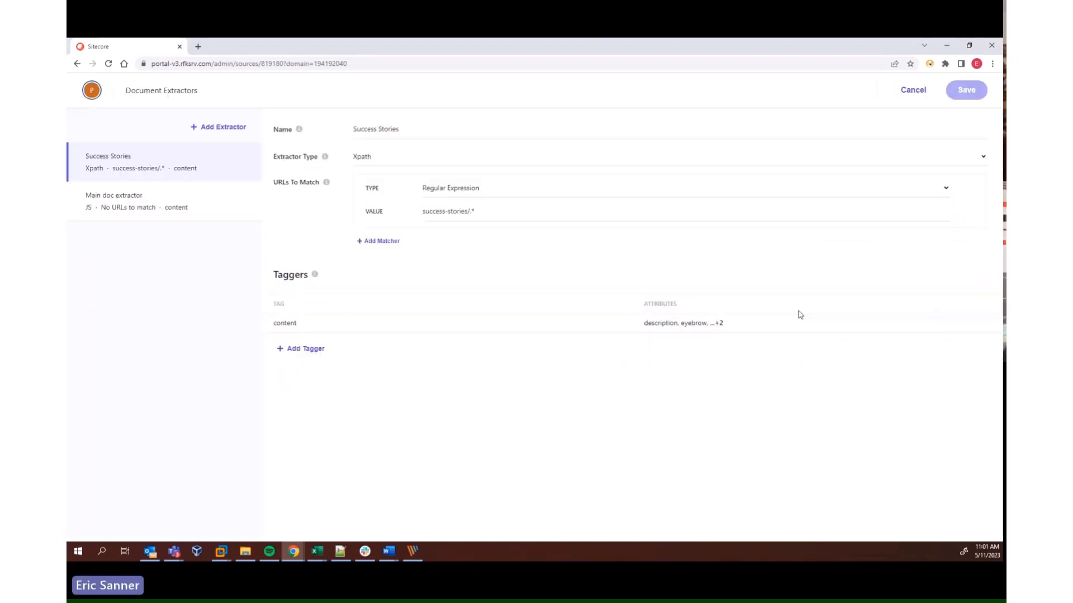
{"action": "left_click", "coordinate": [182, 210]}
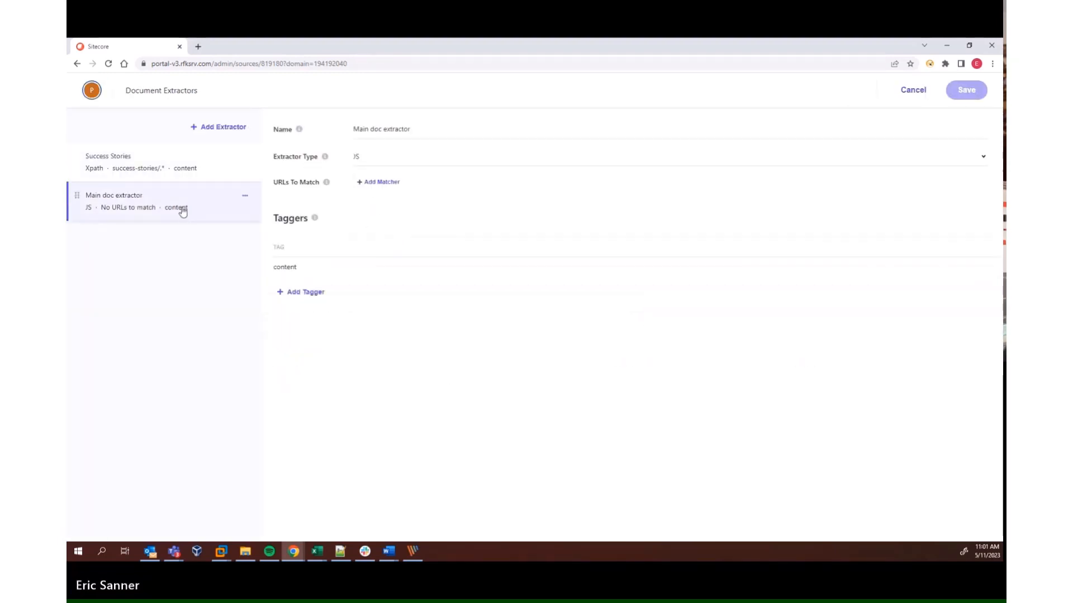
{"action": "left_click", "coordinate": [399, 160]}
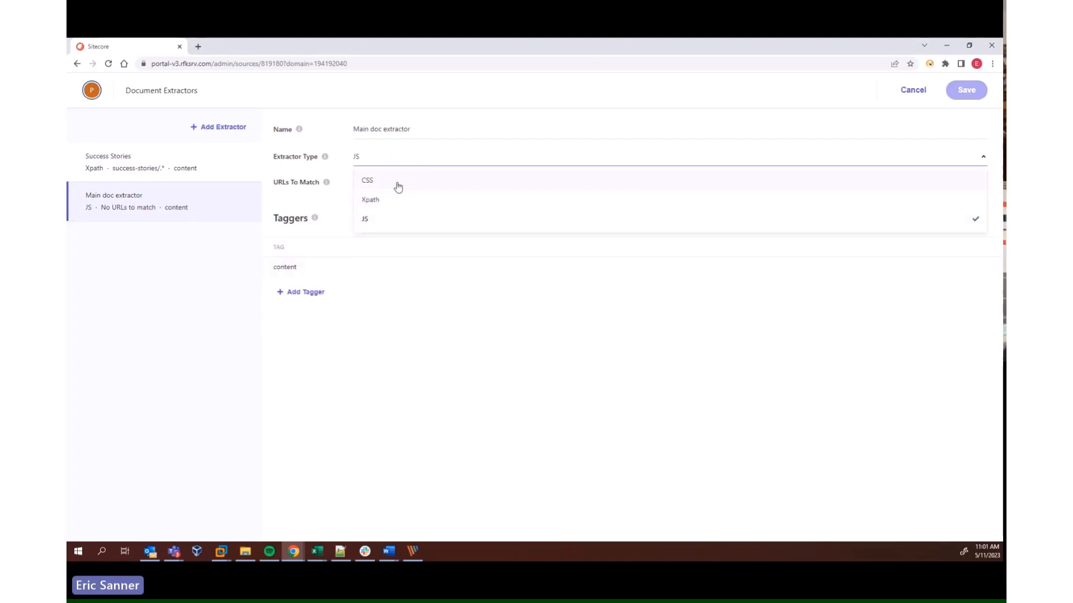
{"action": "left_click", "coordinate": [438, 362]}
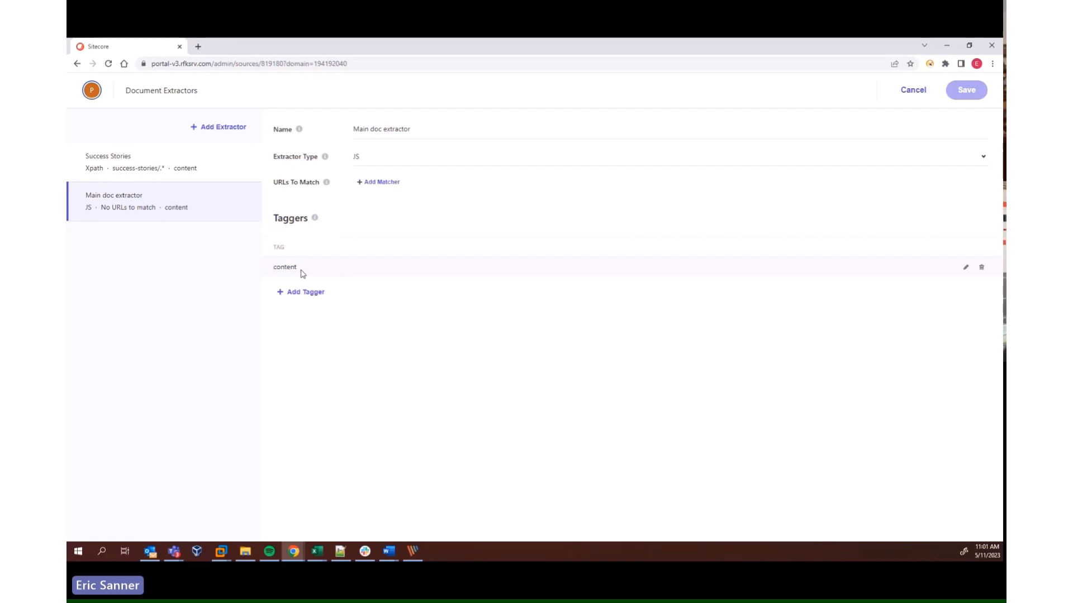
Open the content tagger of Main doc extractor and read its JS extract function, including the full description line
{"action": "left_click", "coordinate": [965, 268]}
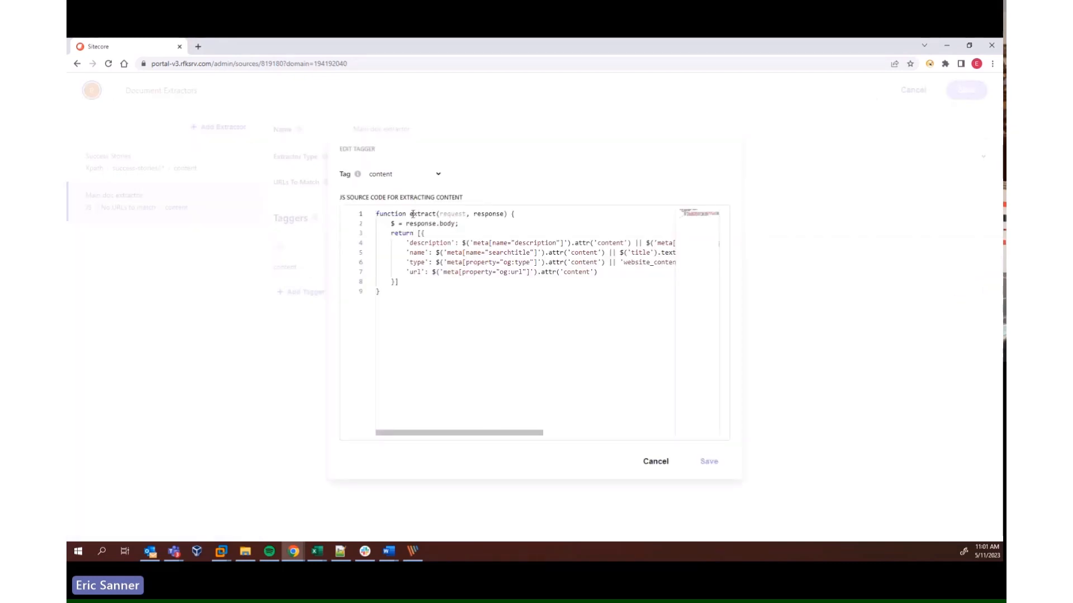
{"action": "left_click_drag", "start_coordinate": [377, 214], "coordinate": [407, 294]}
{"action": "left_click", "coordinate": [407, 294]}
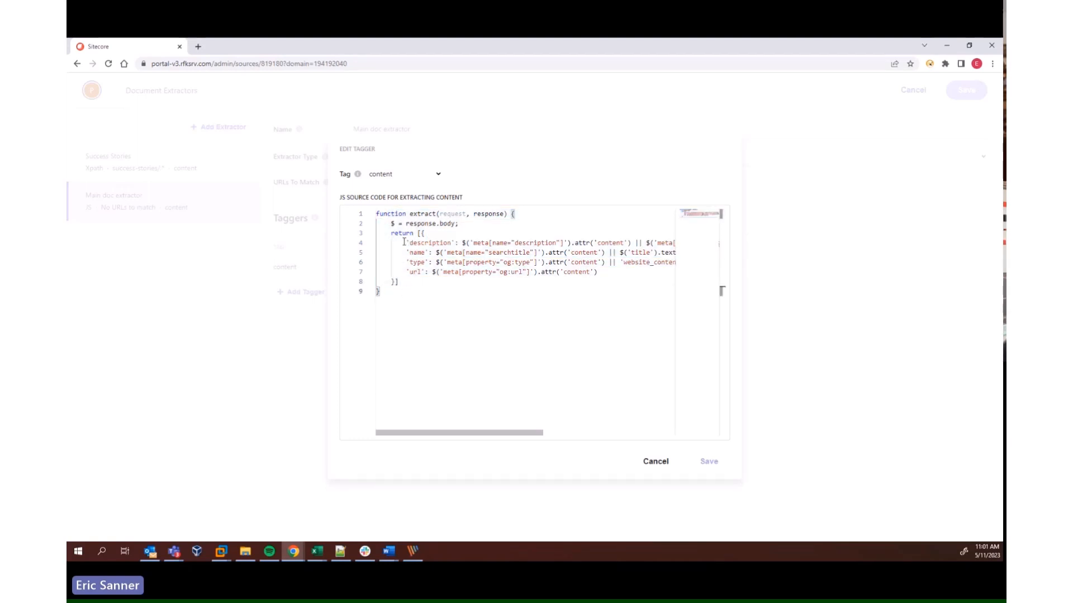
{"action": "left_click_drag", "start_coordinate": [407, 243], "coordinate": [704, 247]}
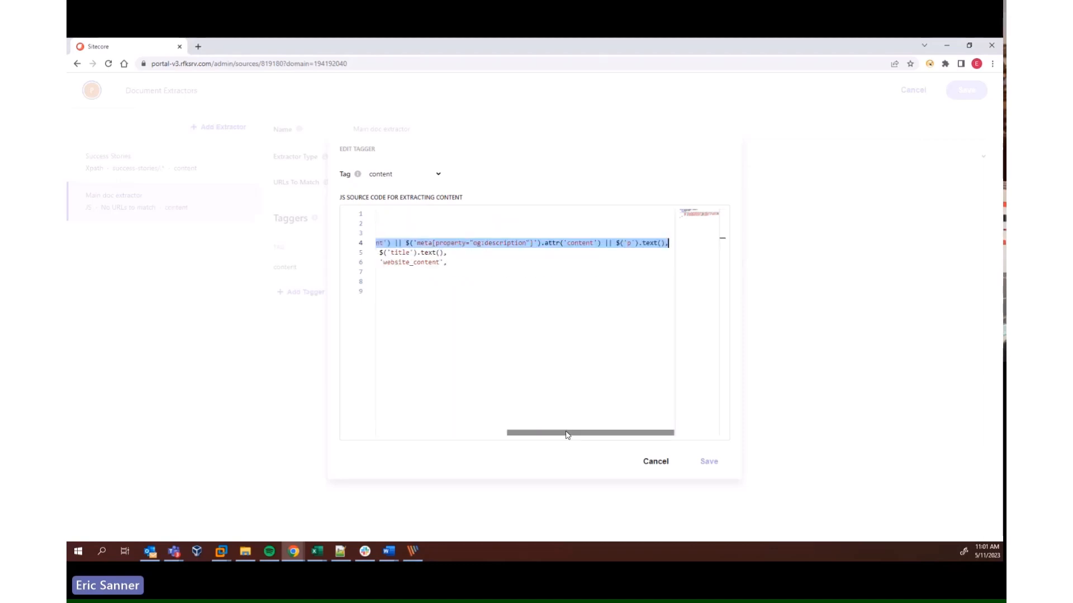
{"action": "left_click_drag", "start_coordinate": [566, 435], "coordinate": [464, 436]}
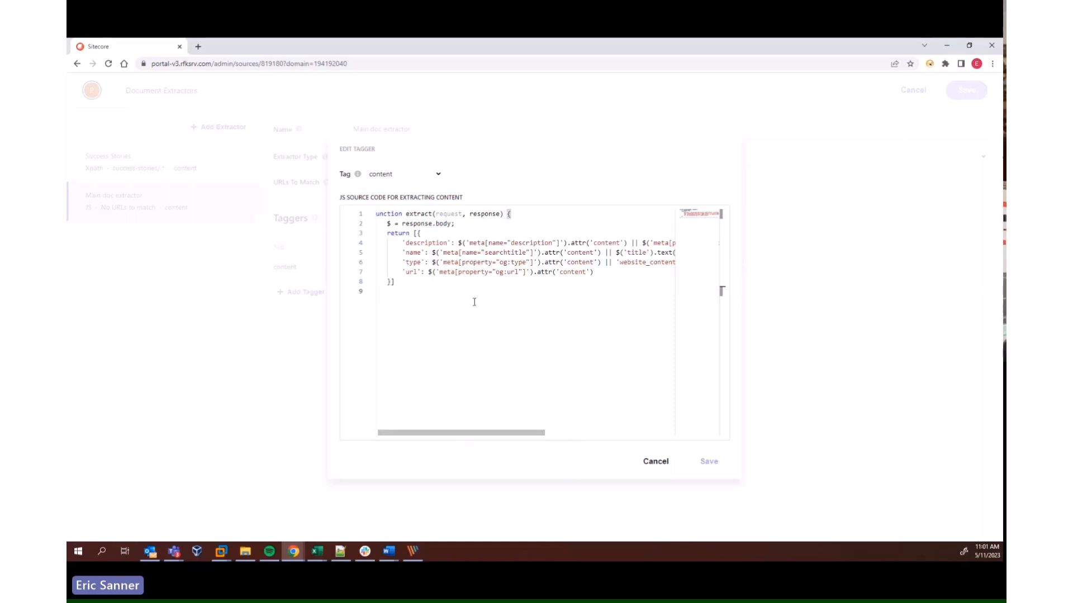
Examine the description's meta tag, og:description and paragraph fallbacks in the JS code, and close the tagger without saving
{"action": "left_click_drag", "start_coordinate": [458, 244], "coordinate": [629, 242]}
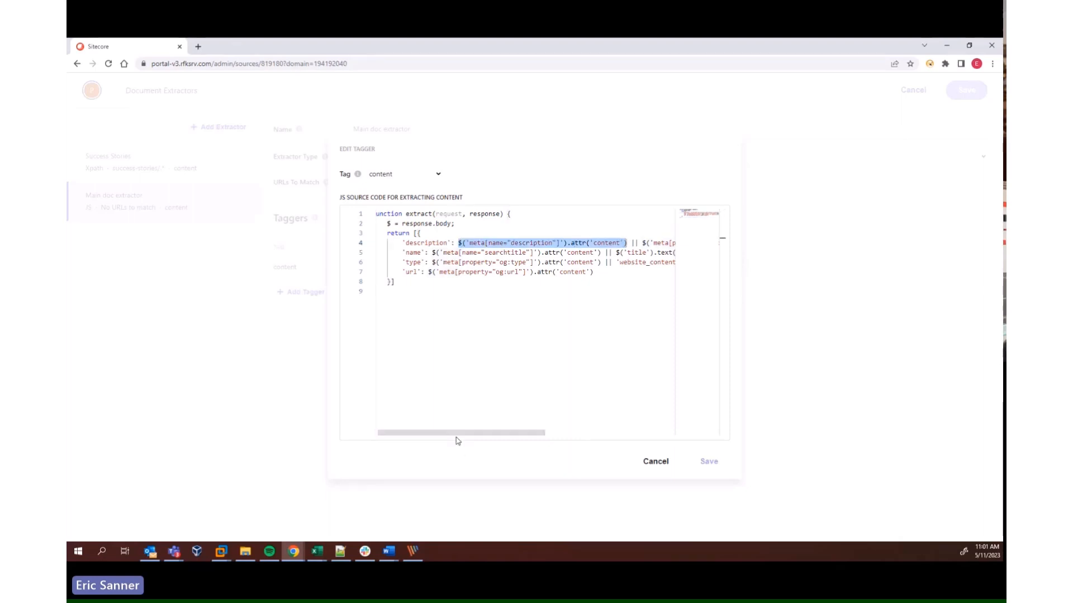
{"action": "left_click_drag", "start_coordinate": [460, 435], "coordinate": [573, 435]}
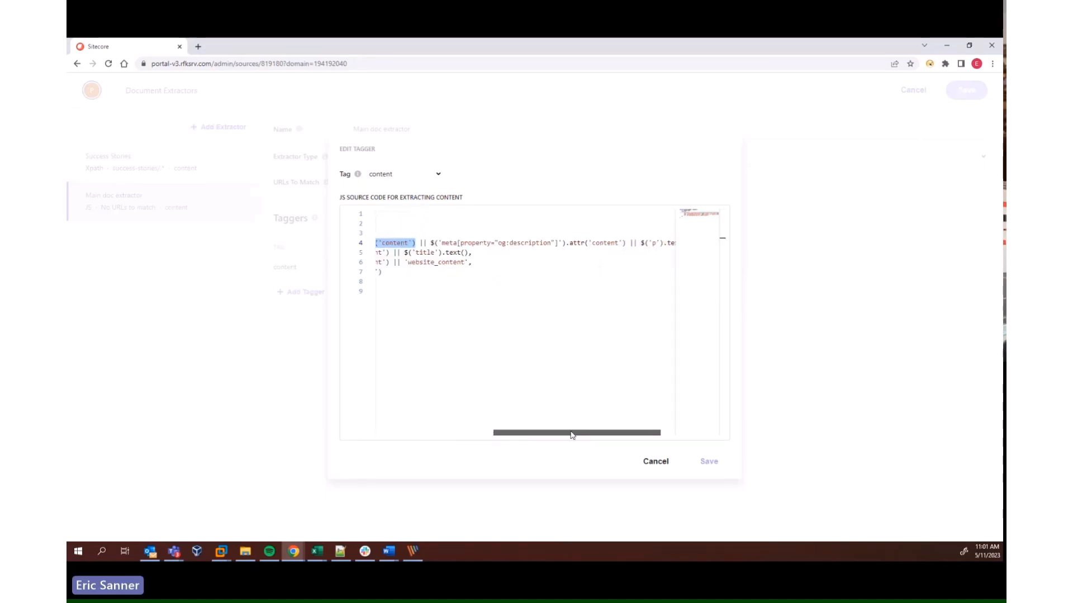
{"action": "left_click_drag", "start_coordinate": [431, 243], "coordinate": [566, 243]}
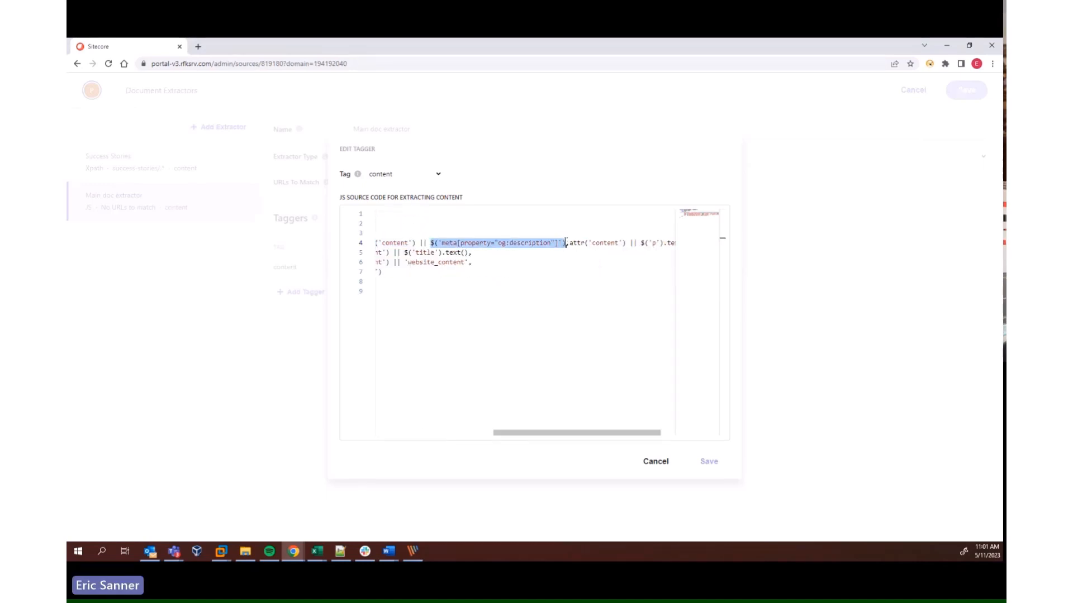
{"action": "left_click", "coordinate": [517, 427]}
{"action": "left_click_drag", "start_coordinate": [536, 432], "coordinate": [668, 432]}
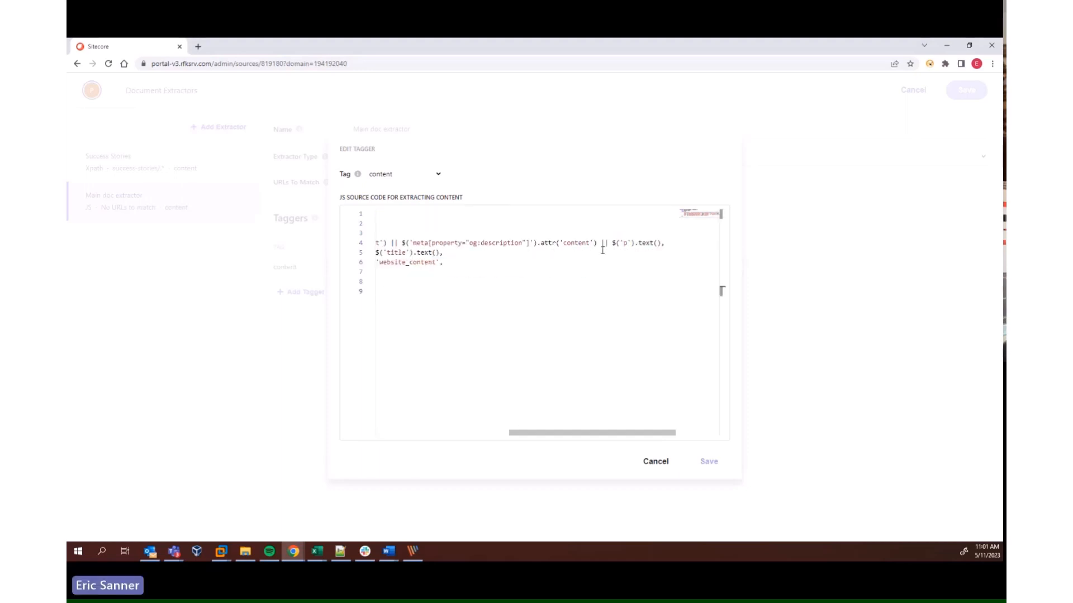
{"action": "left_click_drag", "start_coordinate": [611, 243], "coordinate": [662, 242]}
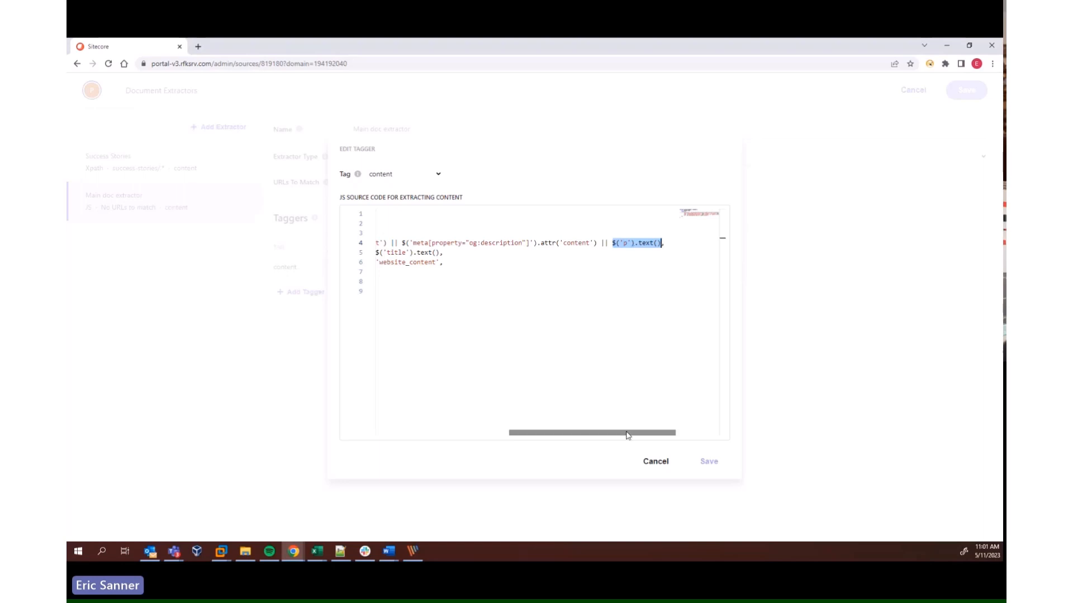
{"action": "left_click_drag", "start_coordinate": [624, 435], "coordinate": [432, 427]}
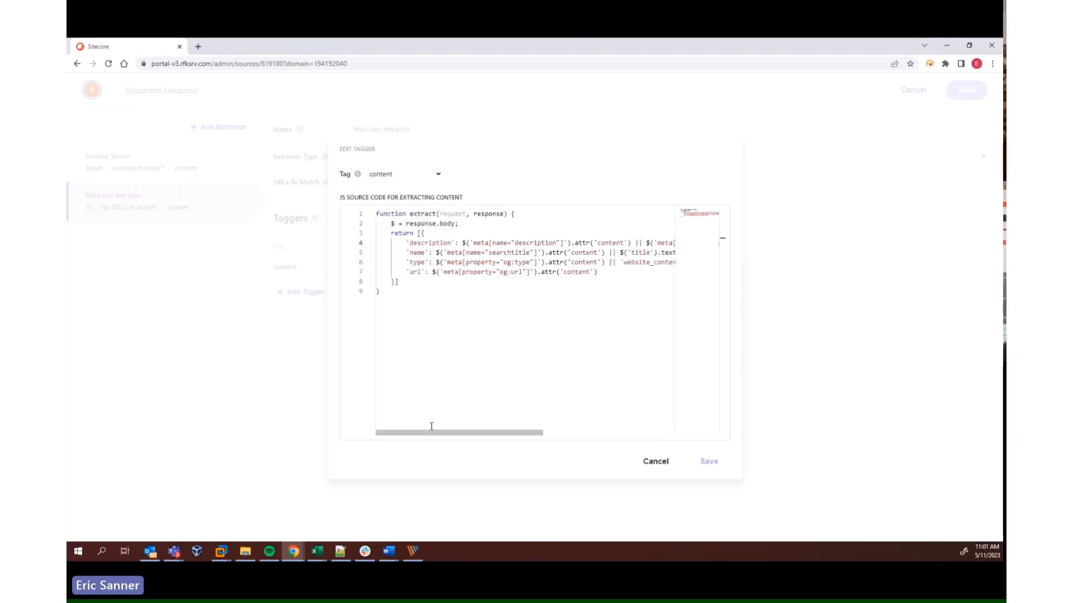
{"action": "left_click", "coordinate": [651, 474]}
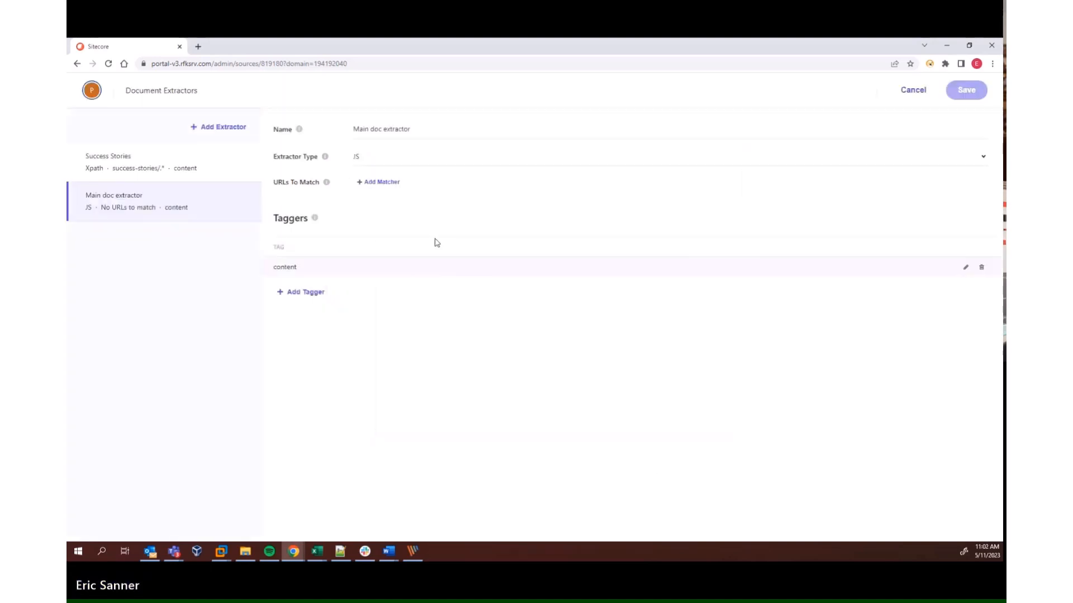
Open the Success Stories extractor's content tagger and review the selector expressions of its description and eyebrow rules
{"action": "left_click", "coordinate": [140, 167]}
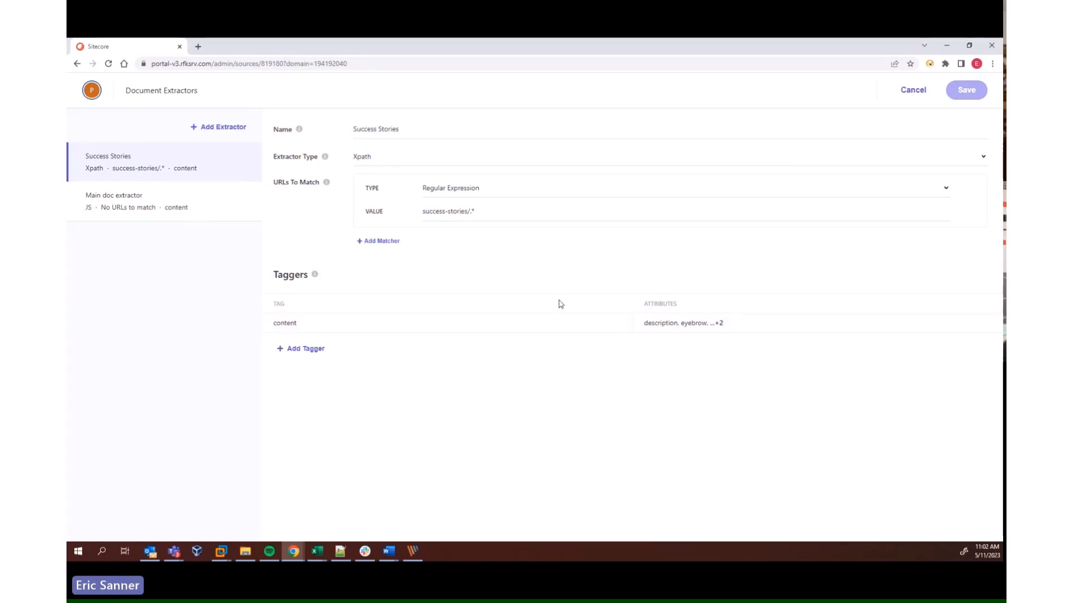
{"action": "left_click", "coordinate": [966, 324]}
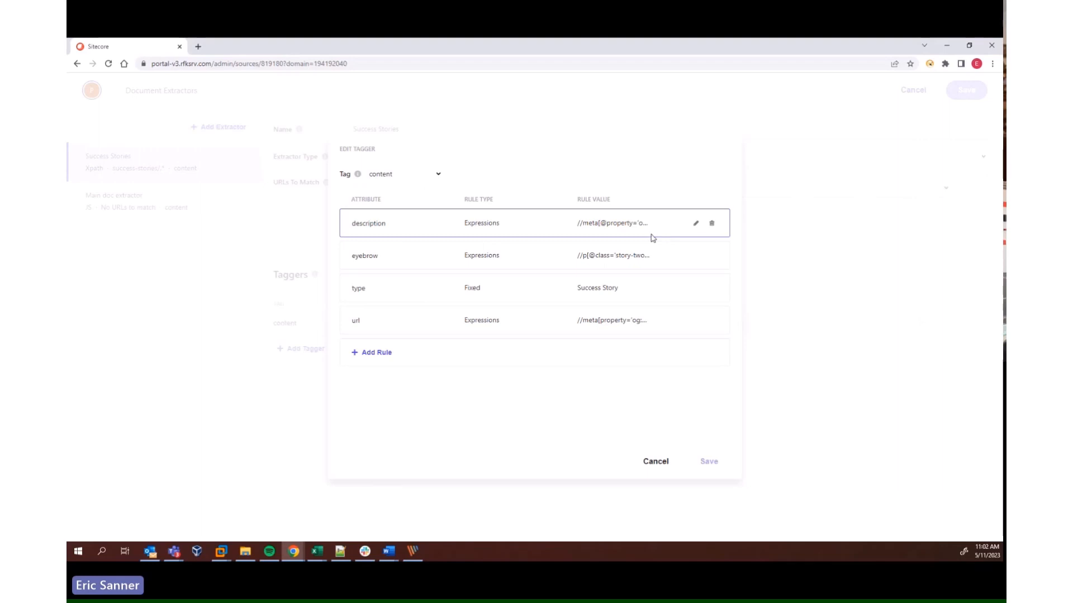
{"action": "left_click", "coordinate": [695, 223]}
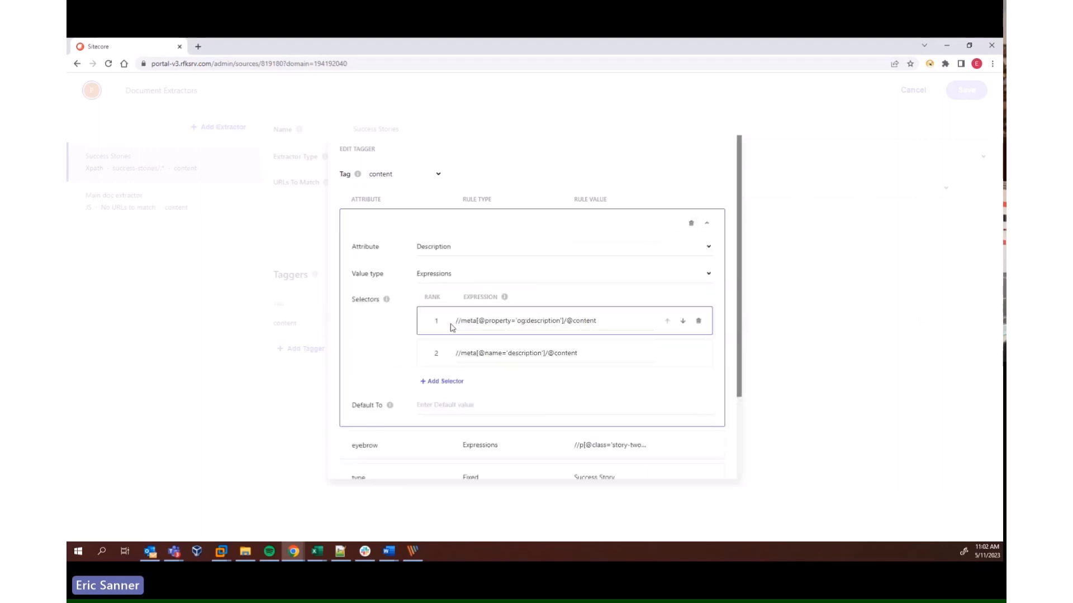
{"action": "left_click_drag", "start_coordinate": [456, 320], "coordinate": [598, 321]}
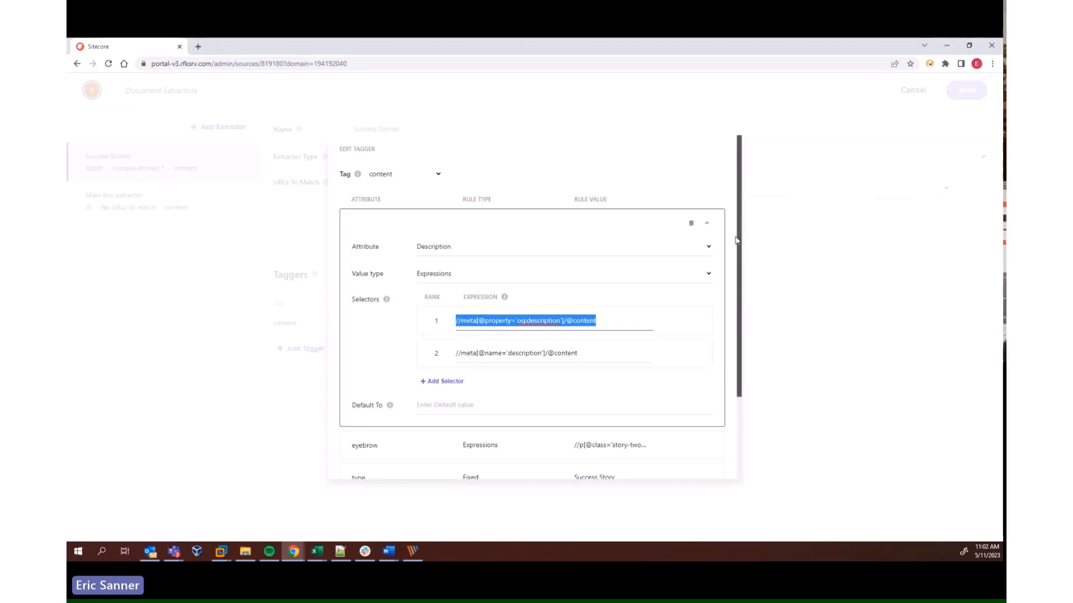
{"action": "left_click", "coordinate": [707, 223]}
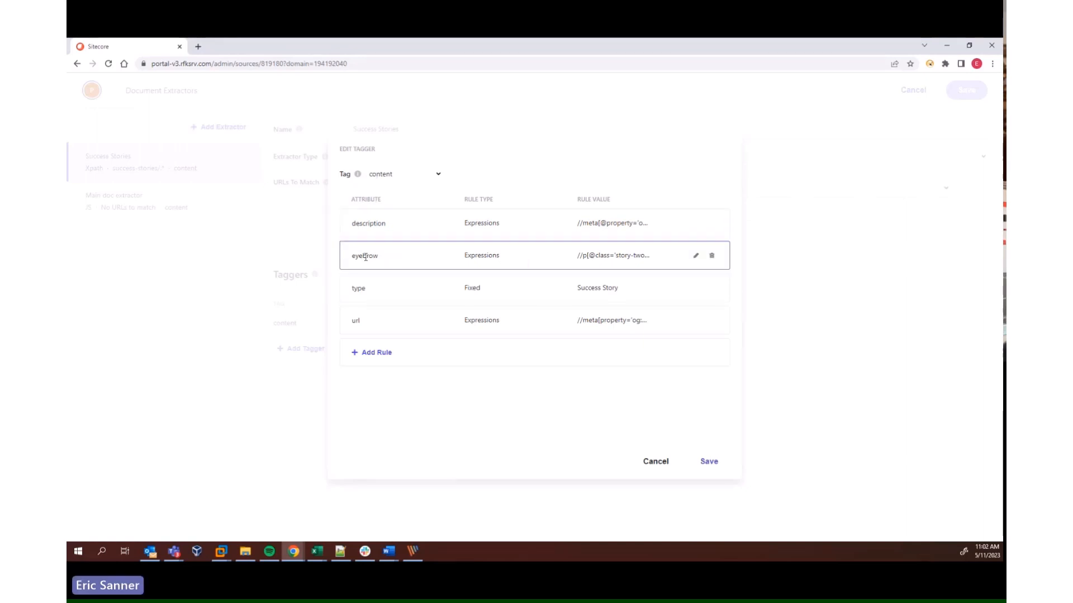
{"action": "left_click", "coordinate": [696, 255]}
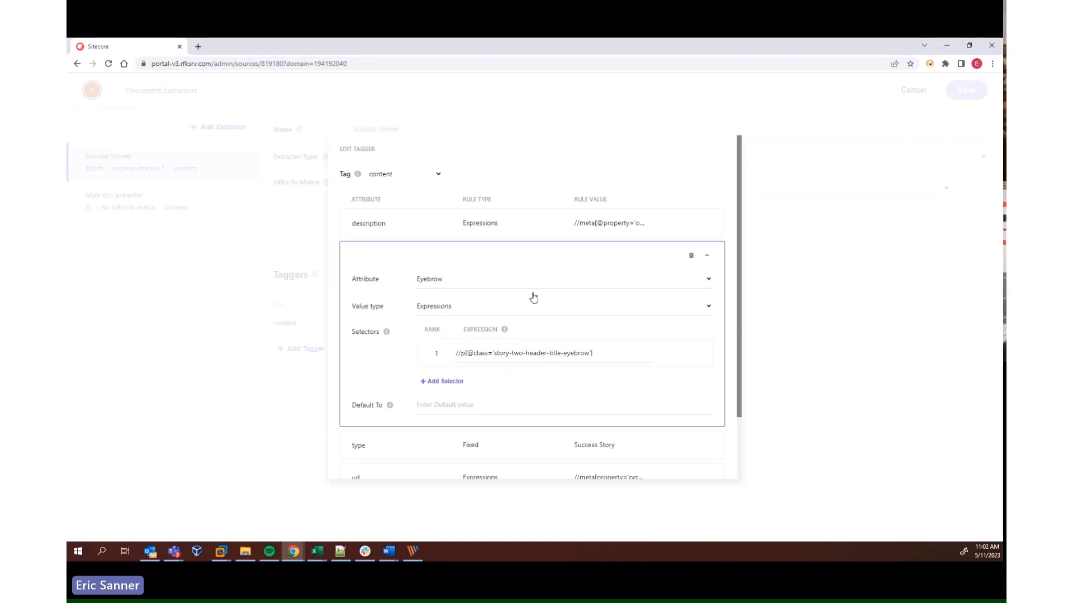
{"action": "left_click", "coordinate": [707, 255]}
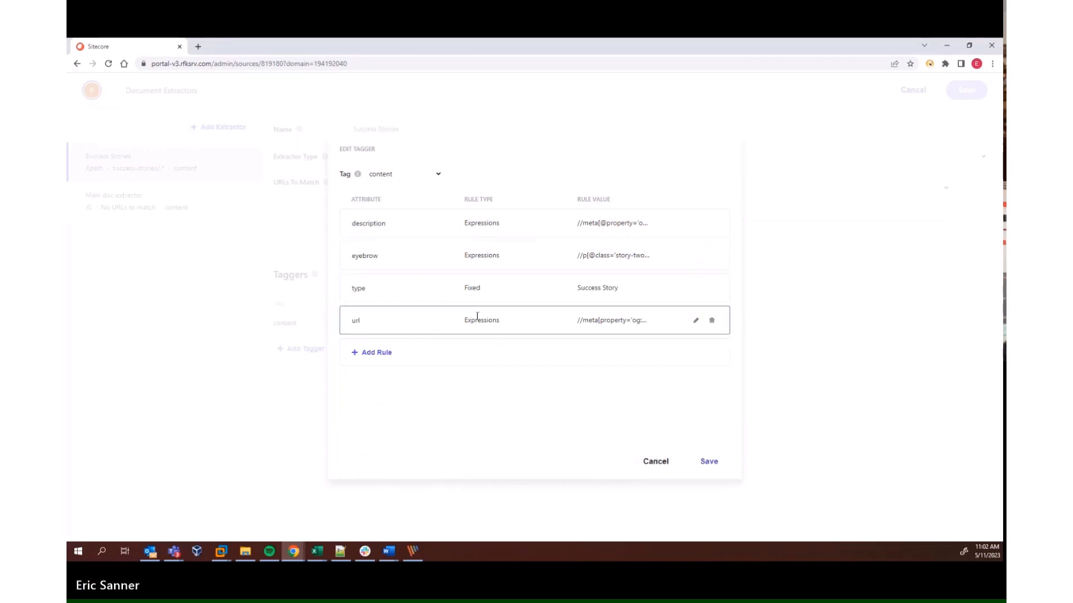
Check the tagger's fixed type rule, and return to Main source's remaining settings without saving the tagger or extractors
{"action": "left_click_drag", "start_coordinate": [351, 288], "coordinate": [627, 288]}
{"action": "left_click", "coordinate": [613, 286]}
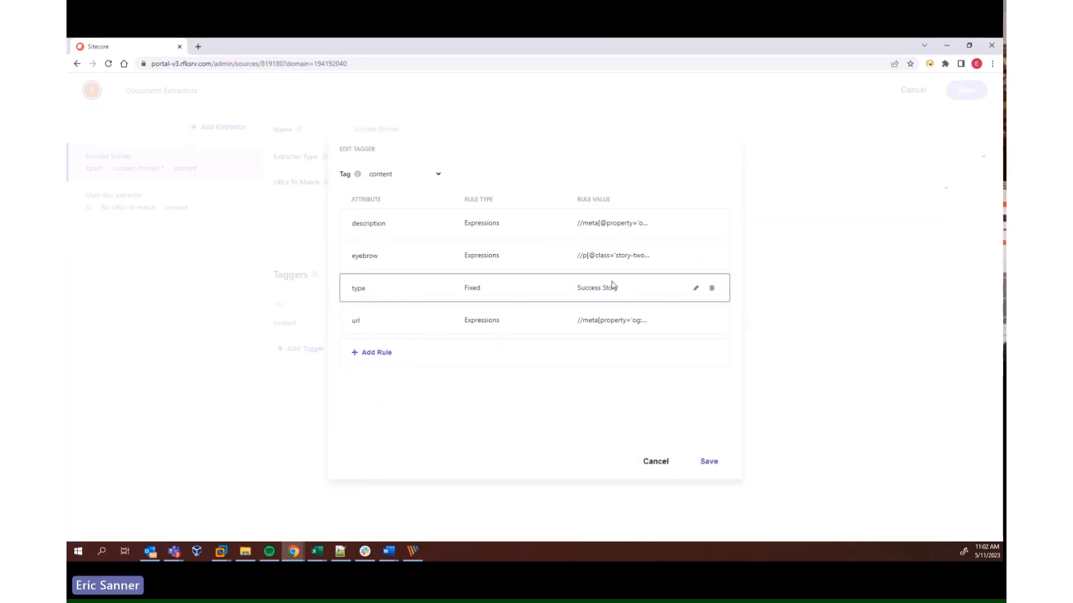
{"action": "left_click_drag", "start_coordinate": [628, 291], "coordinate": [566, 296]}
{"action": "left_click", "coordinate": [653, 462]}
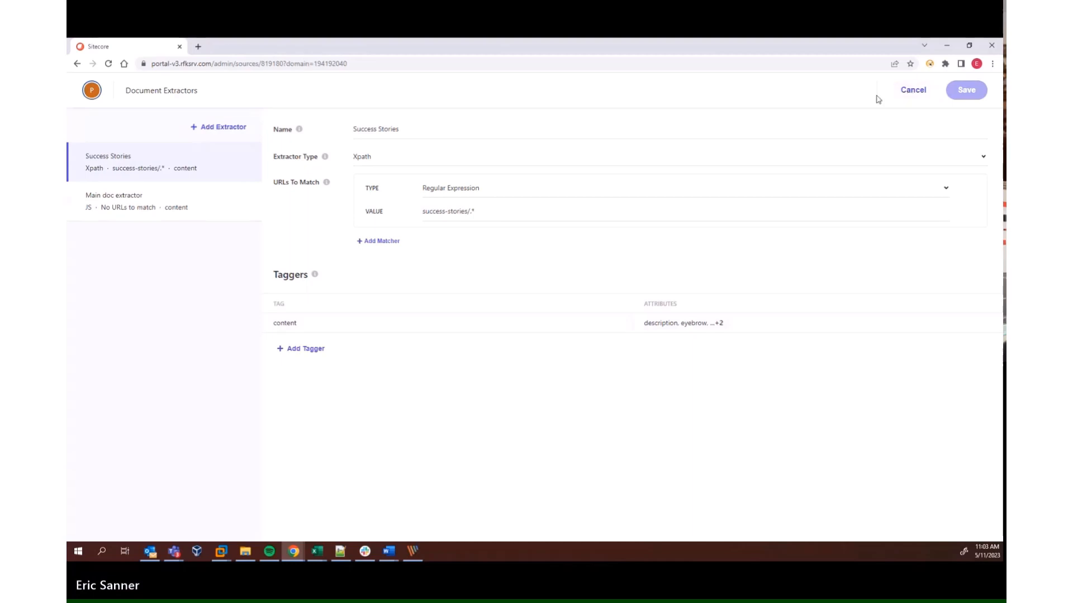
{"action": "left_click", "coordinate": [913, 93]}
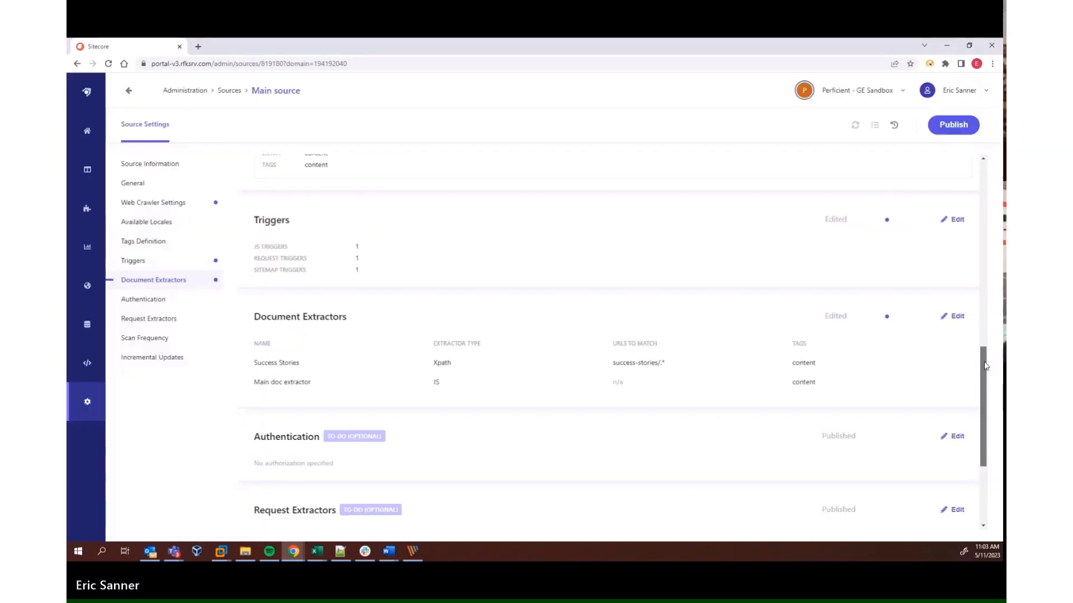
{"action": "scroll", "coordinate": [731, 432], "scroll_direction": "down", "scroll_amount": 3}
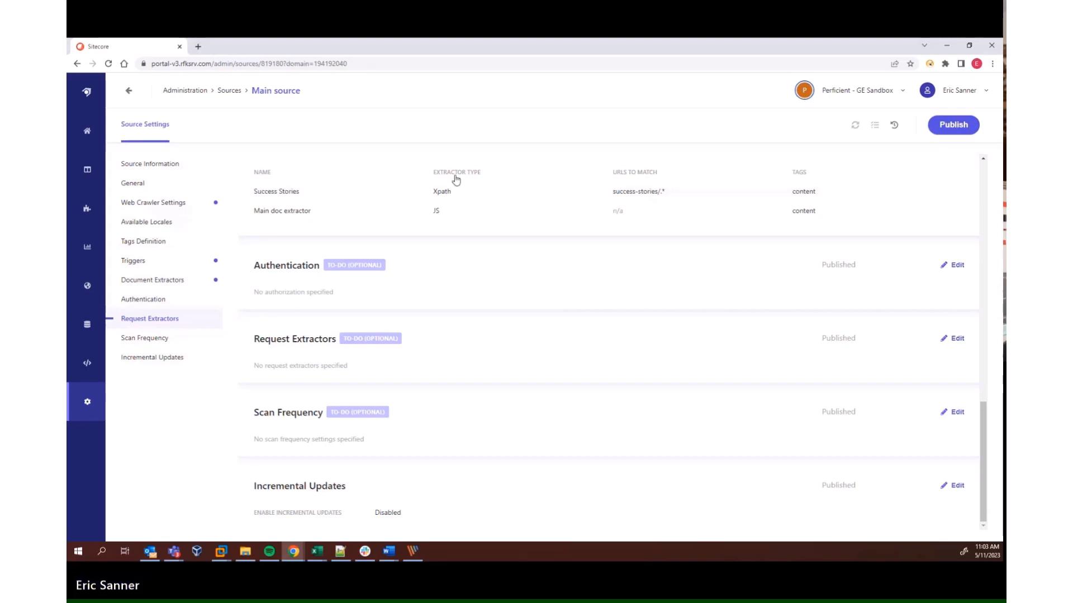
Open the catalog's content browser, filter it by the Success Story content type and check the number of items
{"action": "left_click", "coordinate": [89, 331]}
{"action": "left_click", "coordinate": [176, 208]}
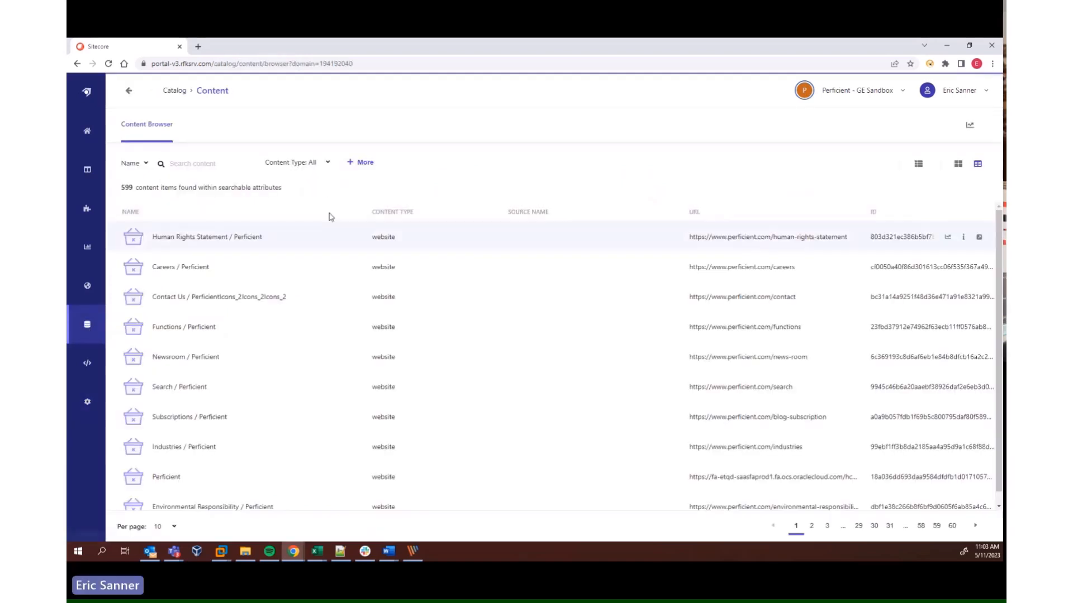
{"action": "left_click", "coordinate": [320, 168]}
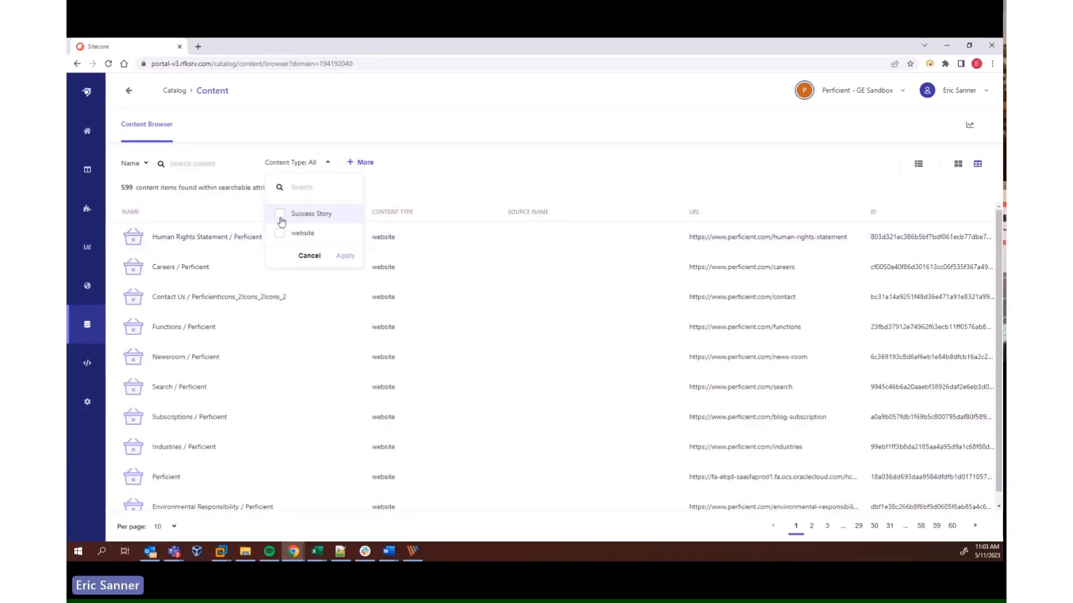
{"action": "left_click", "coordinate": [280, 214]}
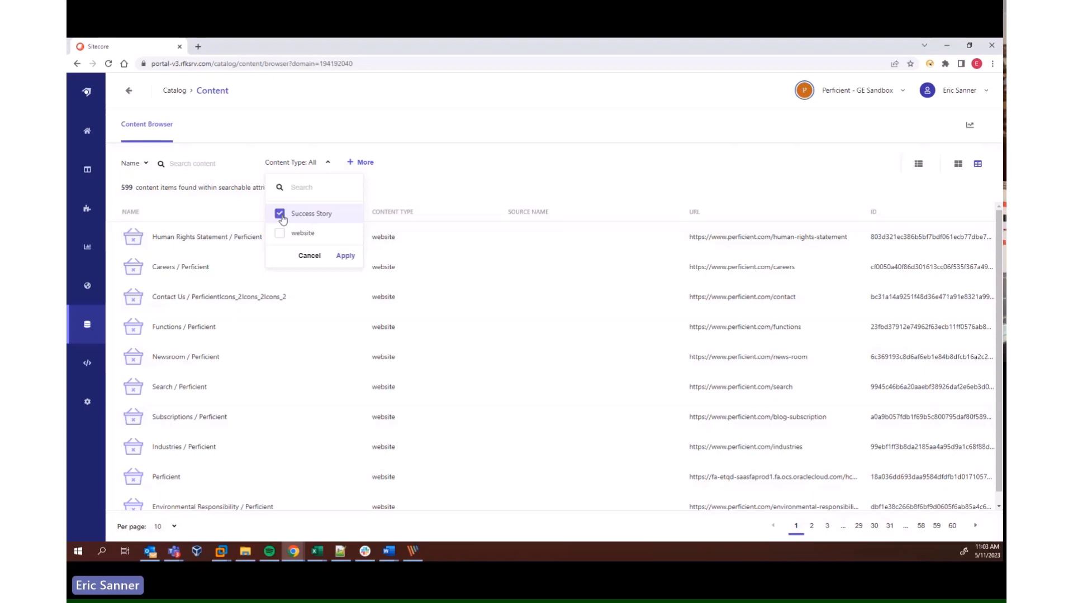
{"action": "left_click", "coordinate": [343, 255]}
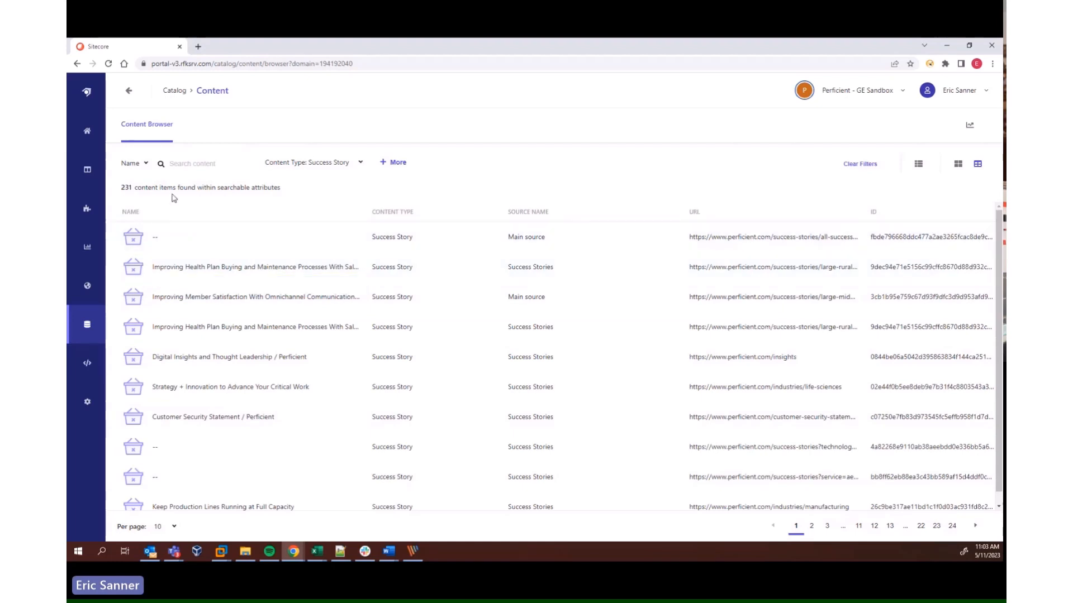
{"action": "left_click_drag", "start_coordinate": [118, 191], "coordinate": [140, 189]}
{"action": "left_click", "coordinate": [140, 189]}
Switch the content type filter from Success Story to website
{"action": "left_click", "coordinate": [313, 163]}
{"action": "left_click", "coordinate": [280, 261]}
{"action": "left_click", "coordinate": [279, 233]}
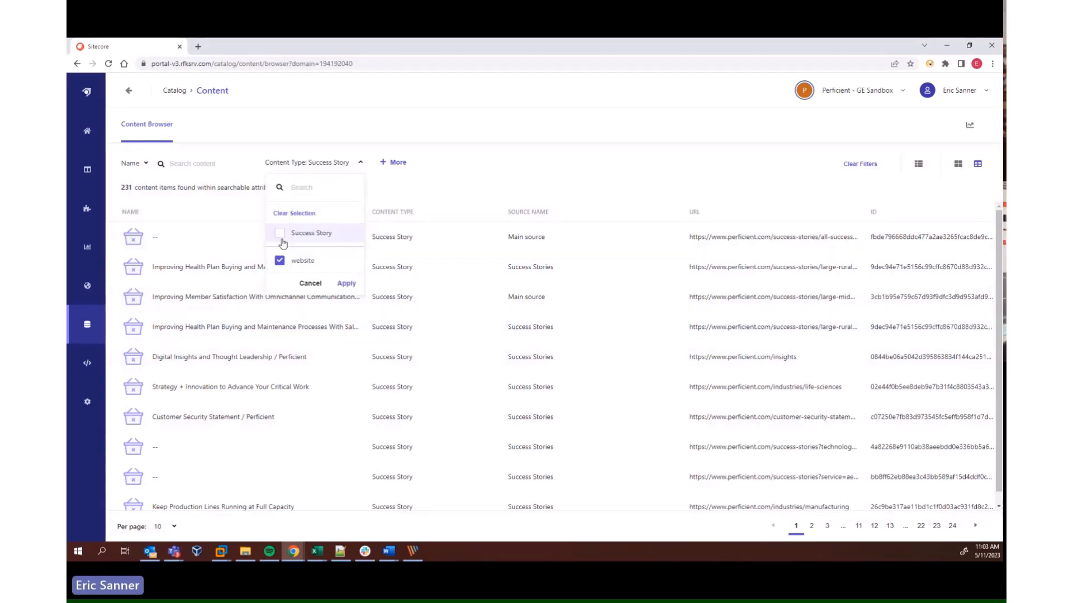
{"action": "left_click", "coordinate": [347, 283]}
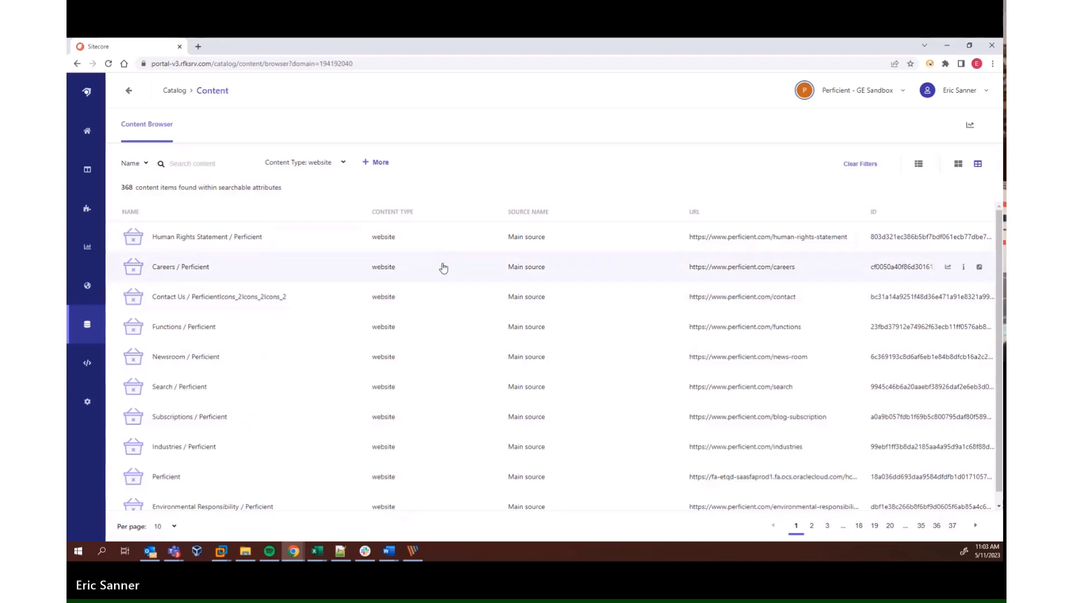
Open the API Explorer in Developer Resources, clear the previous request form and select Search Results Page as the page
{"action": "left_click", "coordinate": [87, 364]}
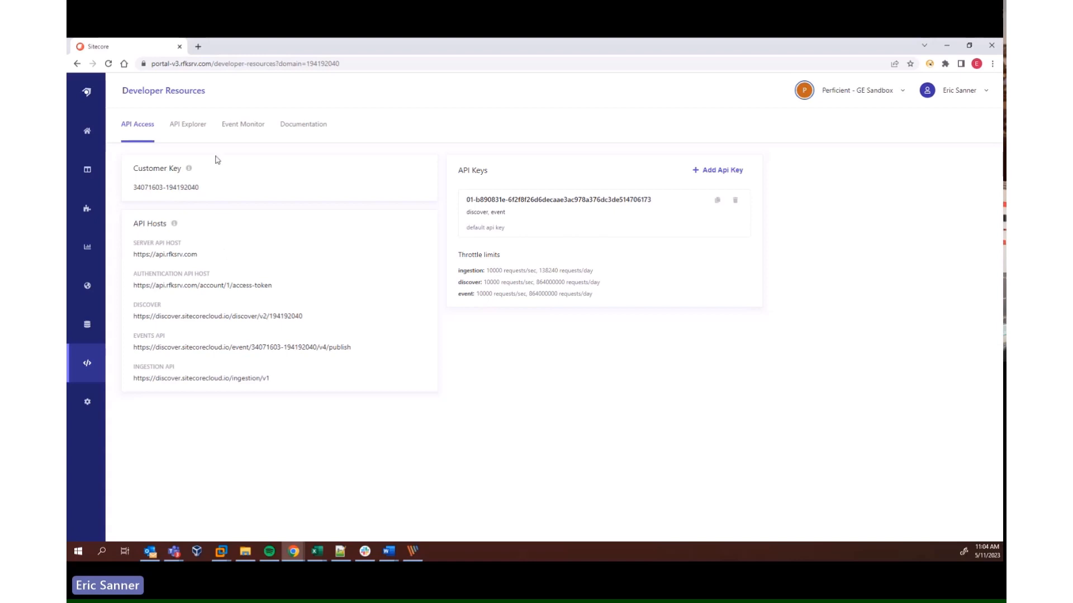
{"action": "left_click", "coordinate": [194, 129]}
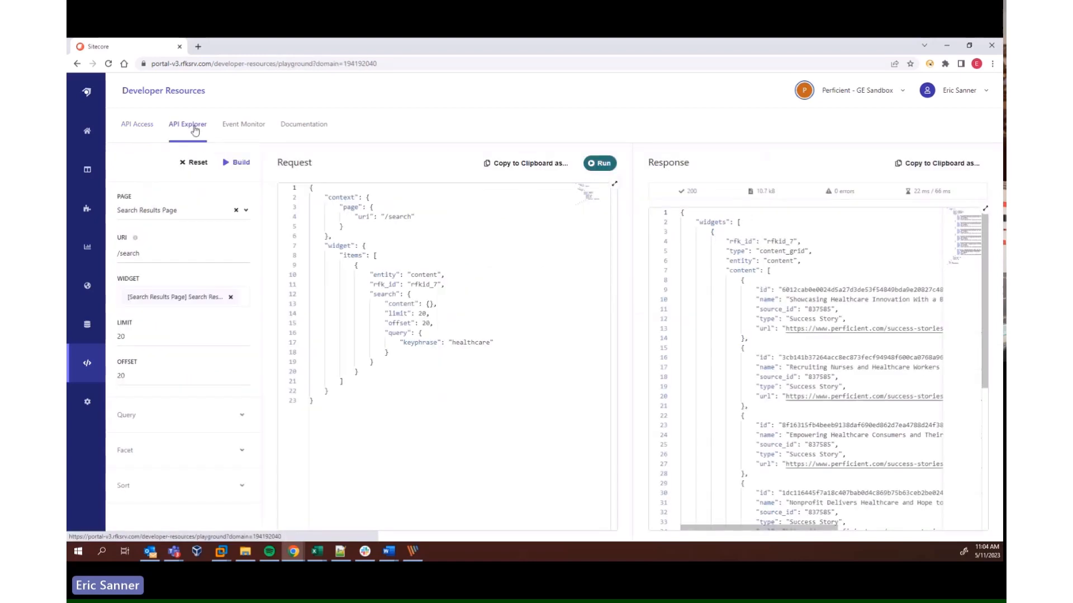
{"action": "left_click", "coordinate": [194, 162]}
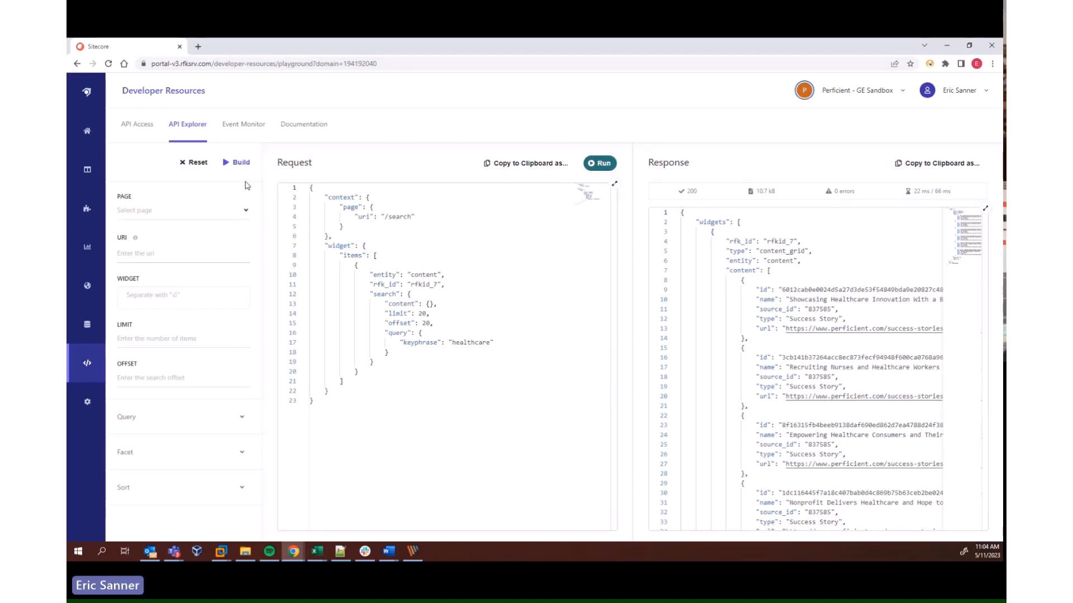
{"action": "left_click", "coordinate": [215, 218]}
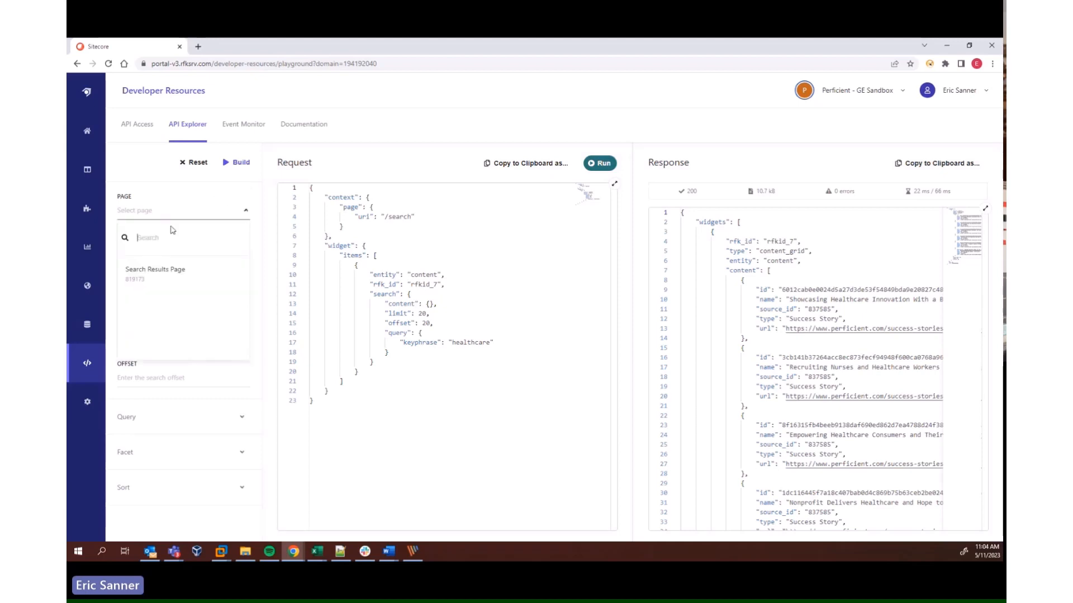
{"action": "left_click", "coordinate": [167, 270]}
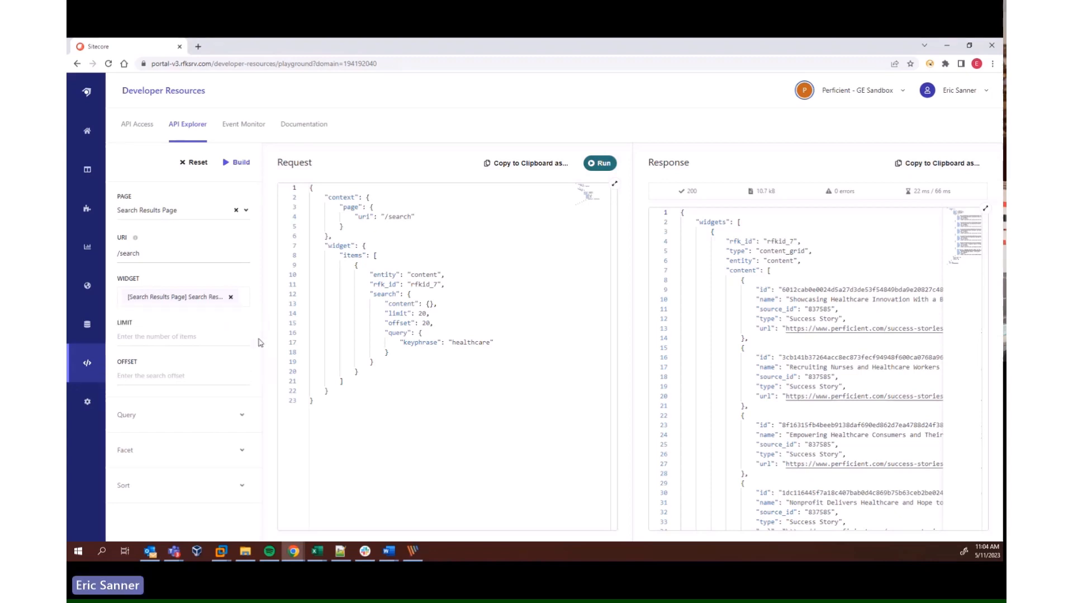
Set the query keyword to healthcare and build the request
{"action": "left_click", "coordinate": [161, 428]}
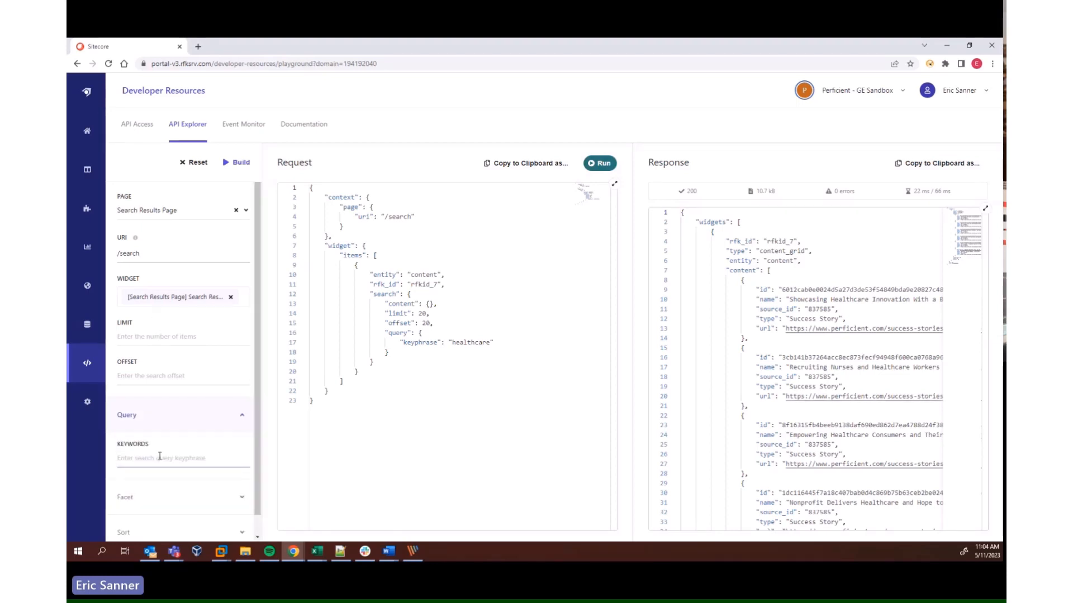
{"action": "type", "text": "healthcare"}
{"action": "left_click", "coordinate": [237, 162]}
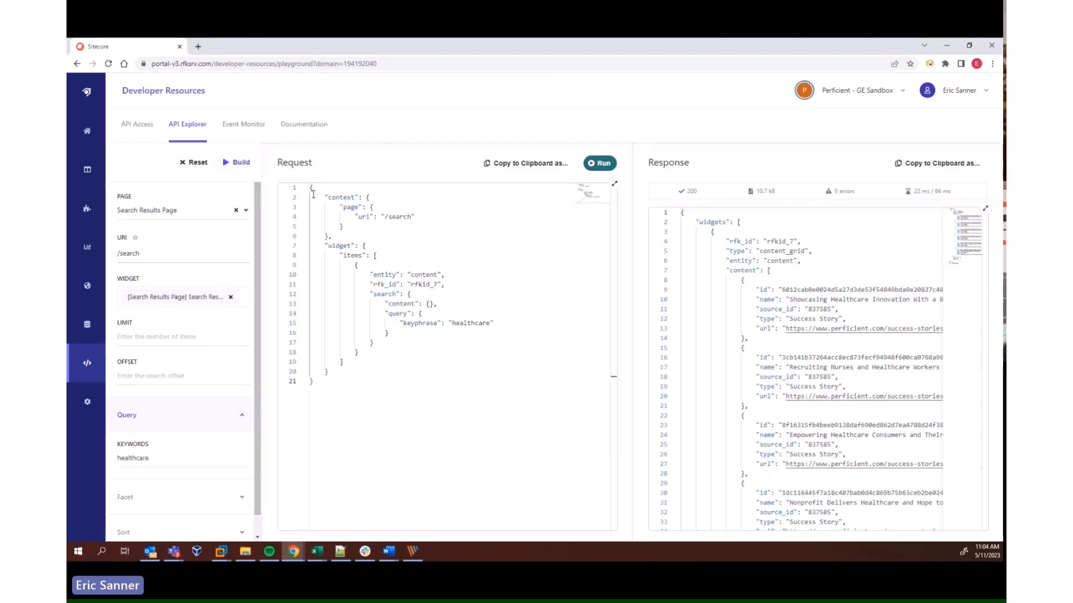
Review the whole generated JSON request and run it
{"action": "mouse_move", "coordinate": [312, 189]}
{"action": "left_mouse_down"}
{"action": "mouse_move", "coordinate": [380, 341]}
{"action": "mouse_move", "coordinate": [347, 382]}
{"action": "mouse_move", "coordinate": [331, 198]}
{"action": "left_mouse_up"}
{"action": "left_click", "coordinate": [355, 371]}
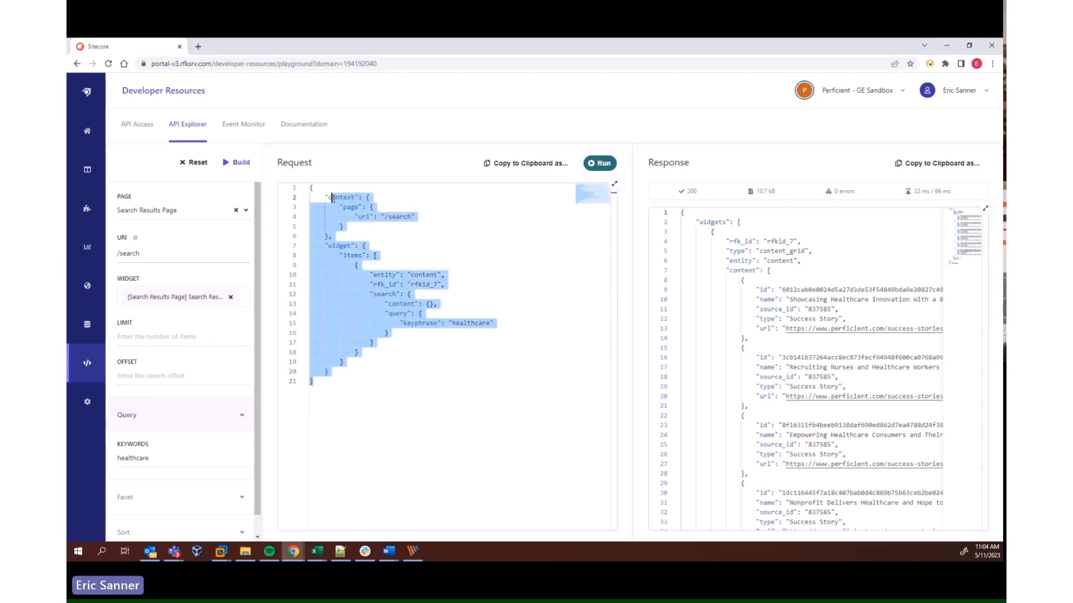
{"action": "left_click", "coordinate": [331, 197]}
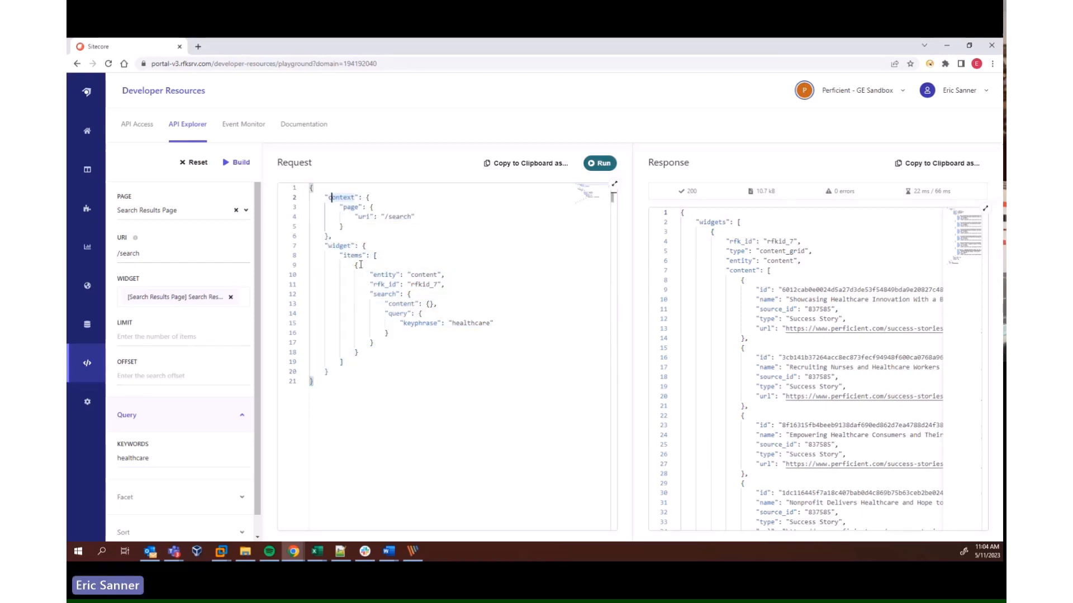
{"action": "left_click", "coordinate": [601, 165]}
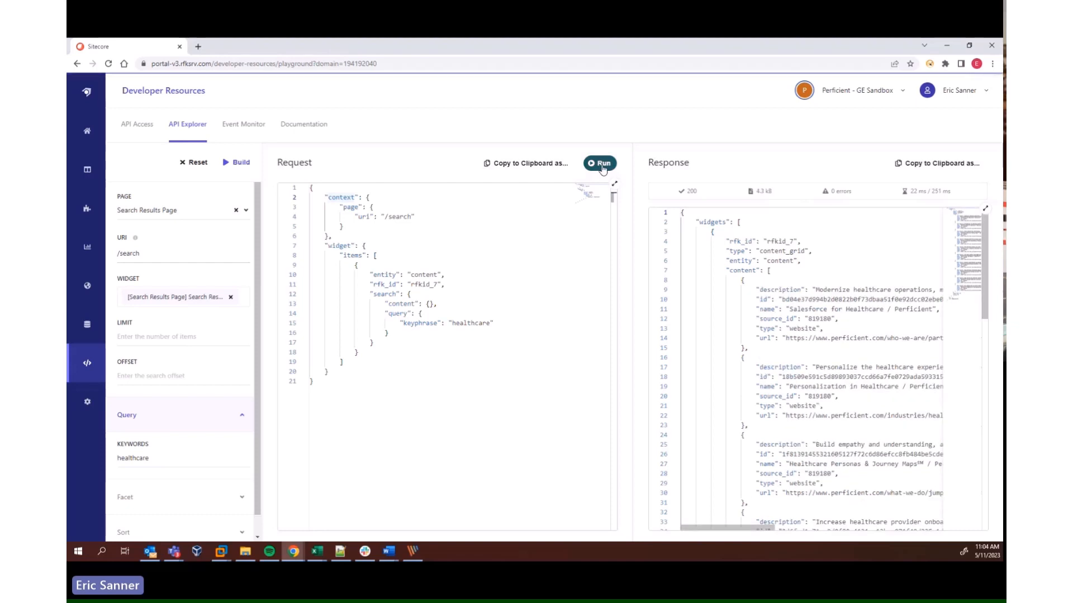
Examine the enlarged response from its result entries down to the total_item, limit and offset values, and close it
{"action": "left_click", "coordinate": [985, 210]}
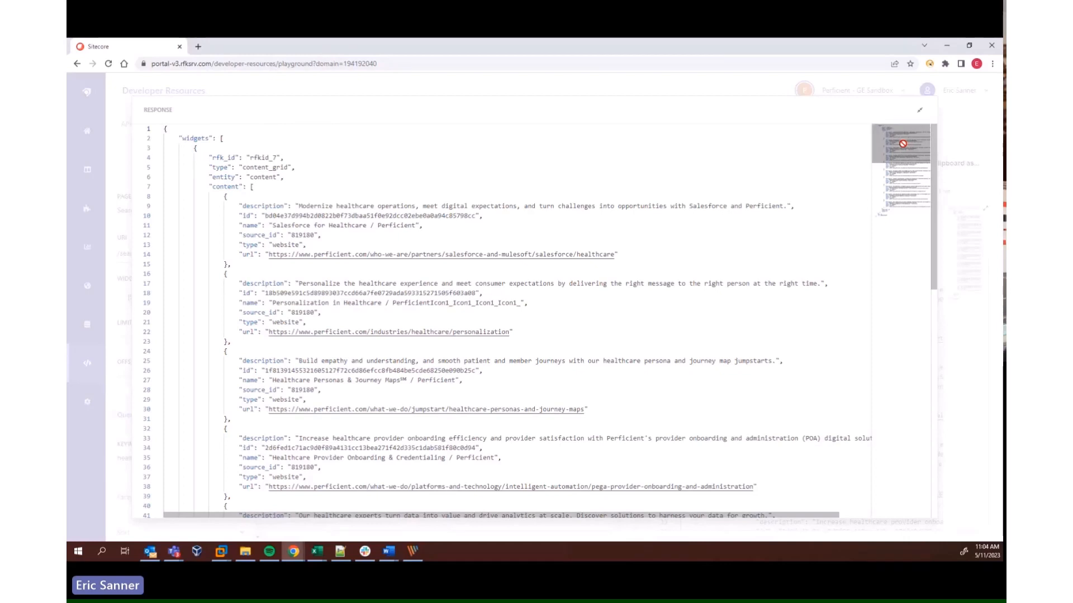
{"action": "scroll", "coordinate": [902, 144], "scroll_direction": "down", "scroll_amount": 1}
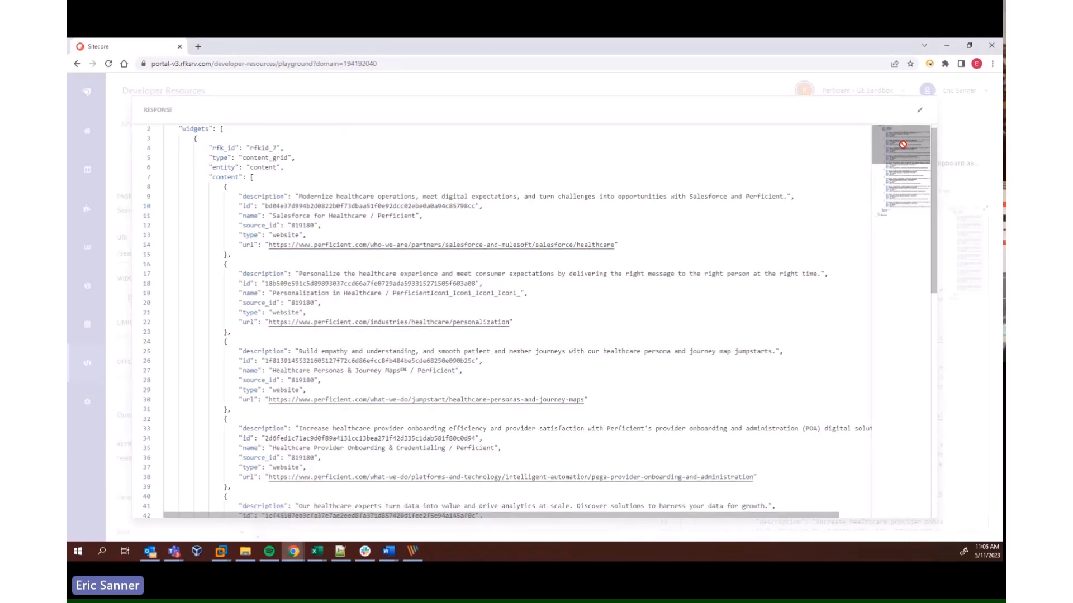
{"action": "left_click_drag", "start_coordinate": [903, 145], "coordinate": [895, 197]}
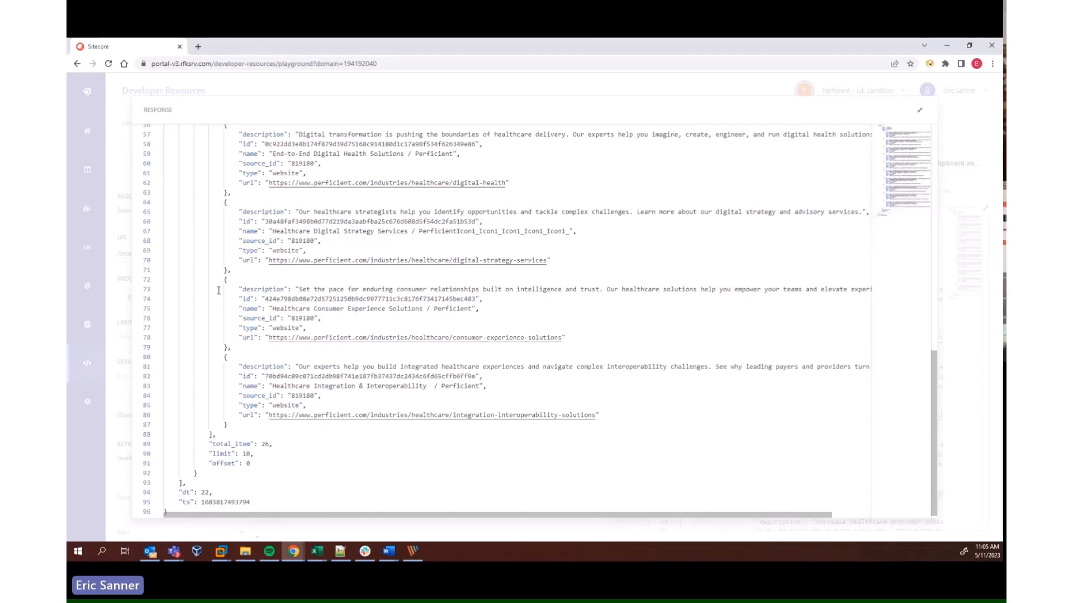
{"action": "left_click_drag", "start_coordinate": [225, 279], "coordinate": [245, 342]}
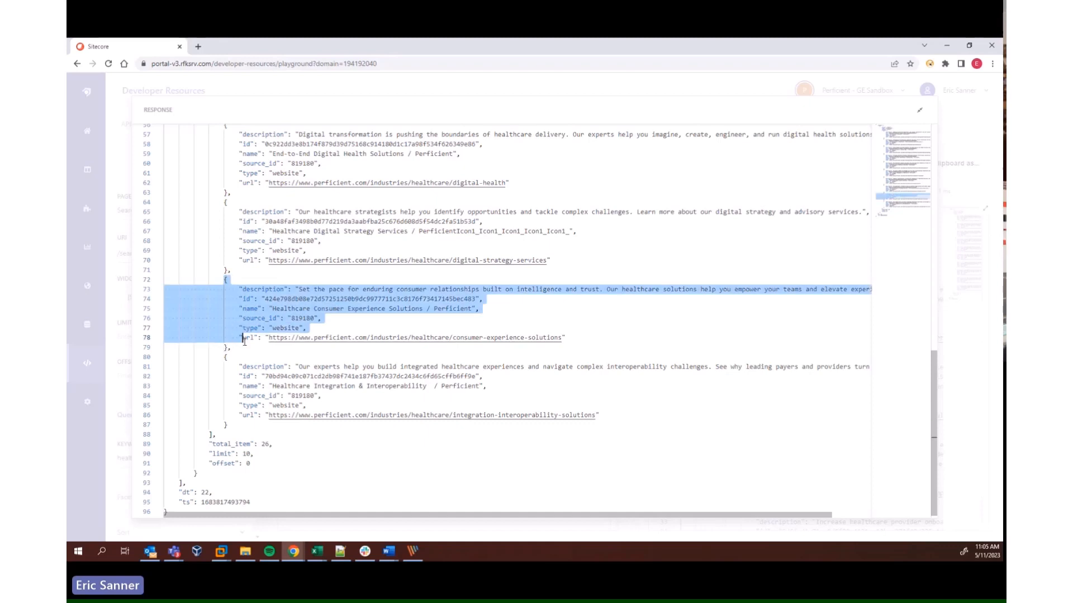
{"action": "left_click", "coordinate": [244, 339]}
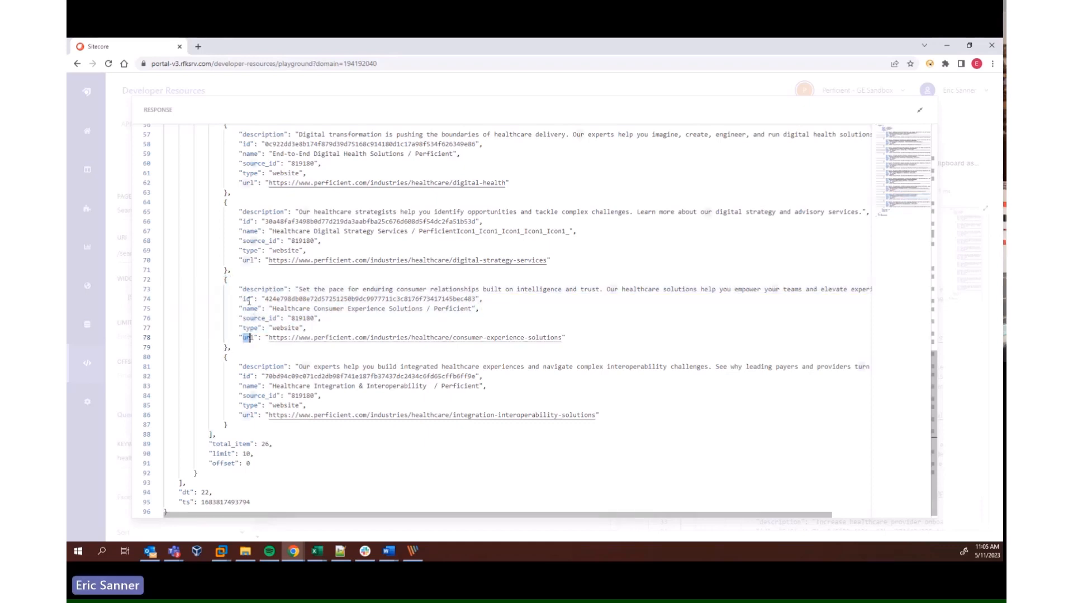
{"action": "left_click_drag", "start_coordinate": [243, 289], "coordinate": [302, 300]}
{"action": "left_click", "coordinate": [277, 309]}
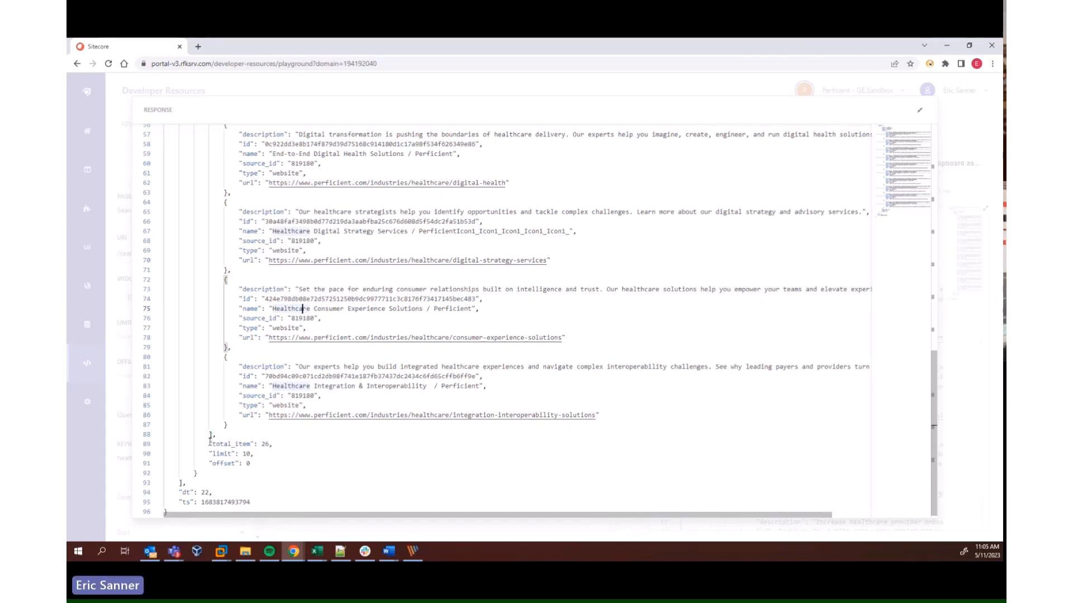
{"action": "left_click_drag", "start_coordinate": [210, 443], "coordinate": [259, 465]}
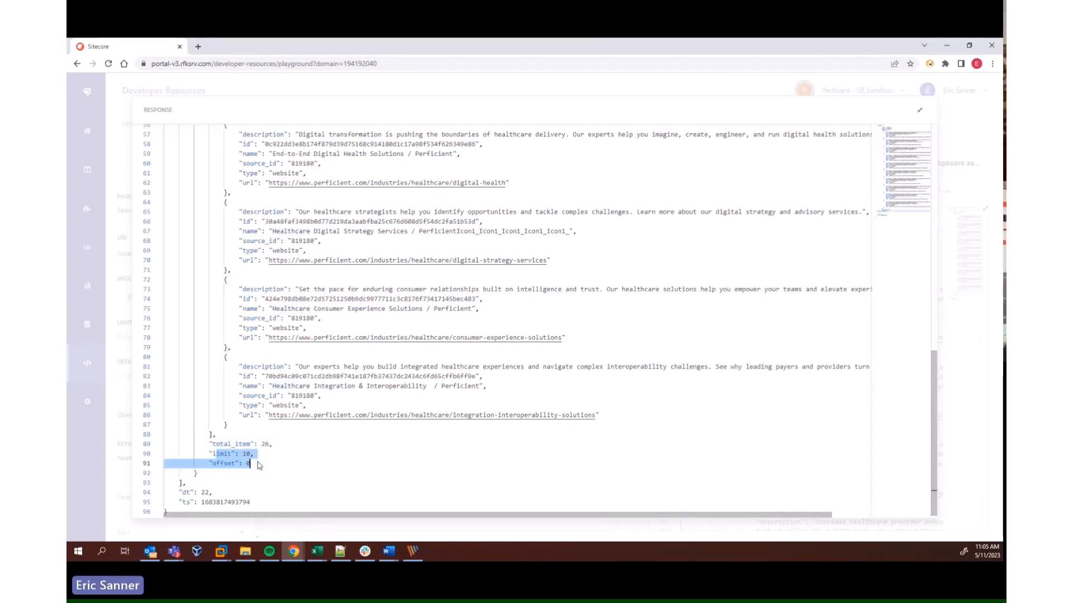
{"action": "key", "text": "Escape"}
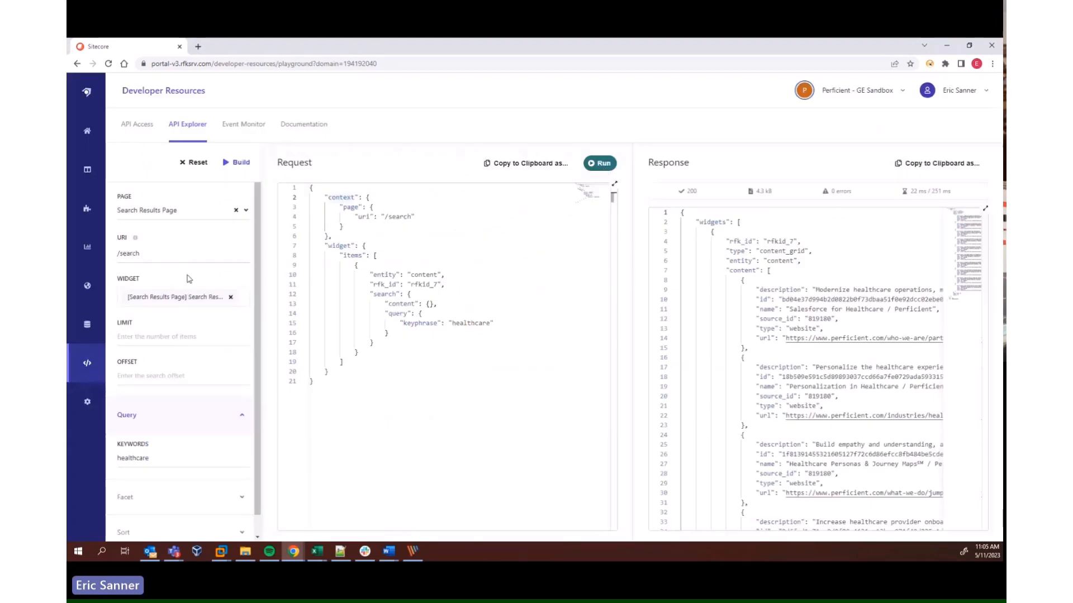
Set the limit to 10 and the offset to 10, and rebuild the request
{"action": "left_click", "coordinate": [158, 337]}
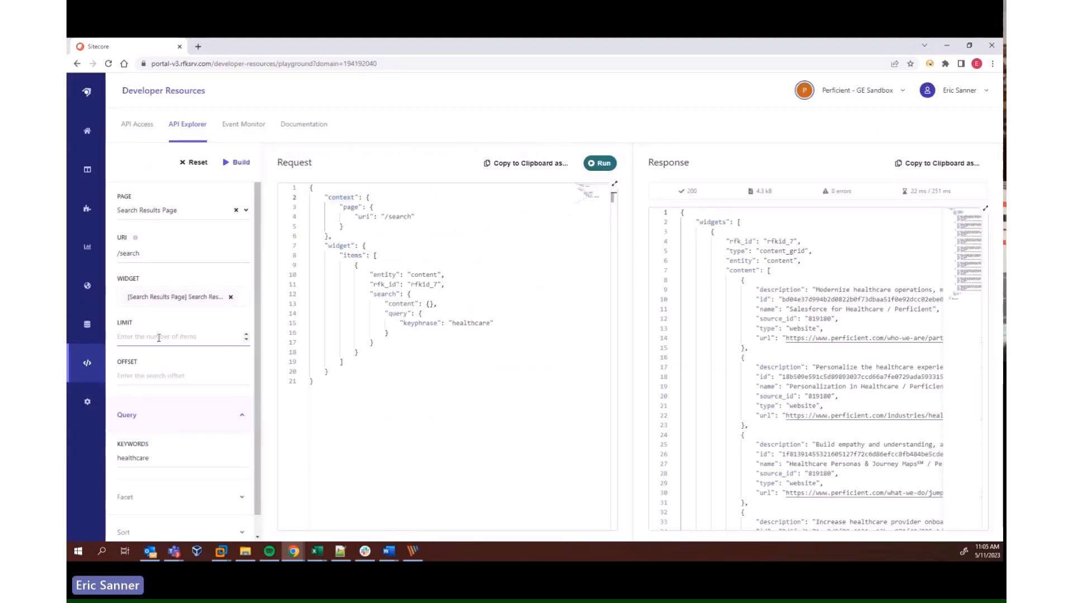
{"action": "type", "text": "10"}
{"action": "left_click", "coordinate": [157, 376]}
{"action": "type", "text": "1"}
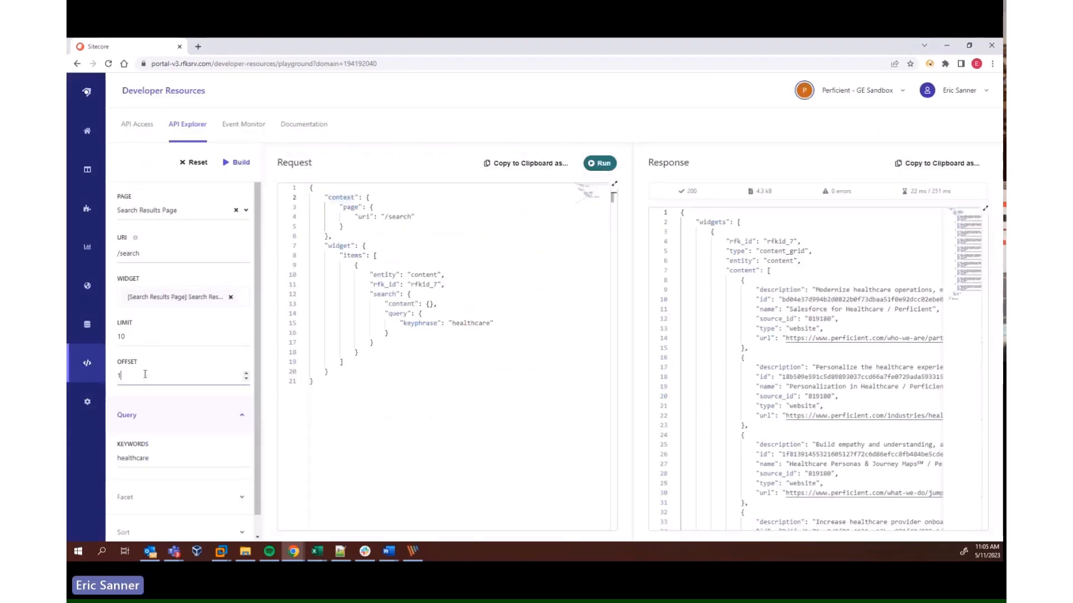
{"action": "left_click", "coordinate": [238, 163]}
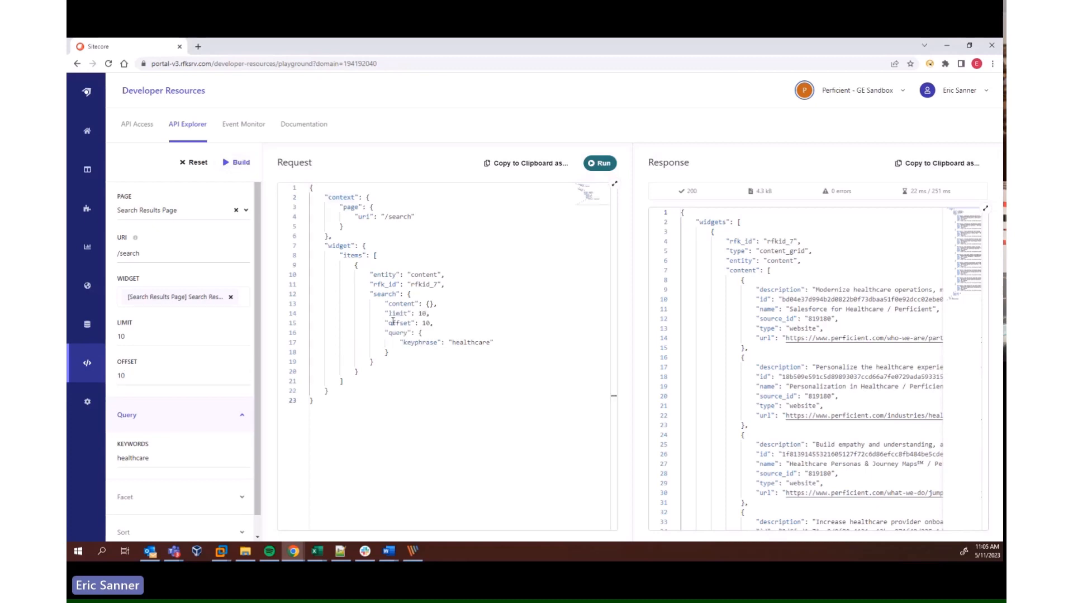
Check the limit and offset lines in the request, run it and inspect the first result in the response
{"action": "left_click_drag", "start_coordinate": [384, 313], "coordinate": [436, 322]}
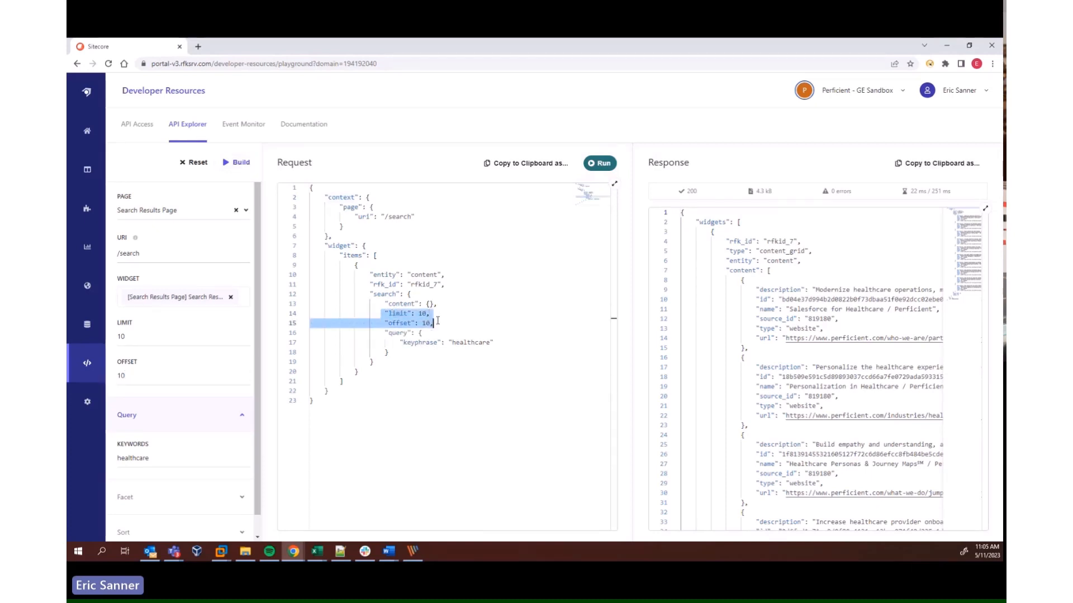
{"action": "left_click", "coordinate": [437, 322]}
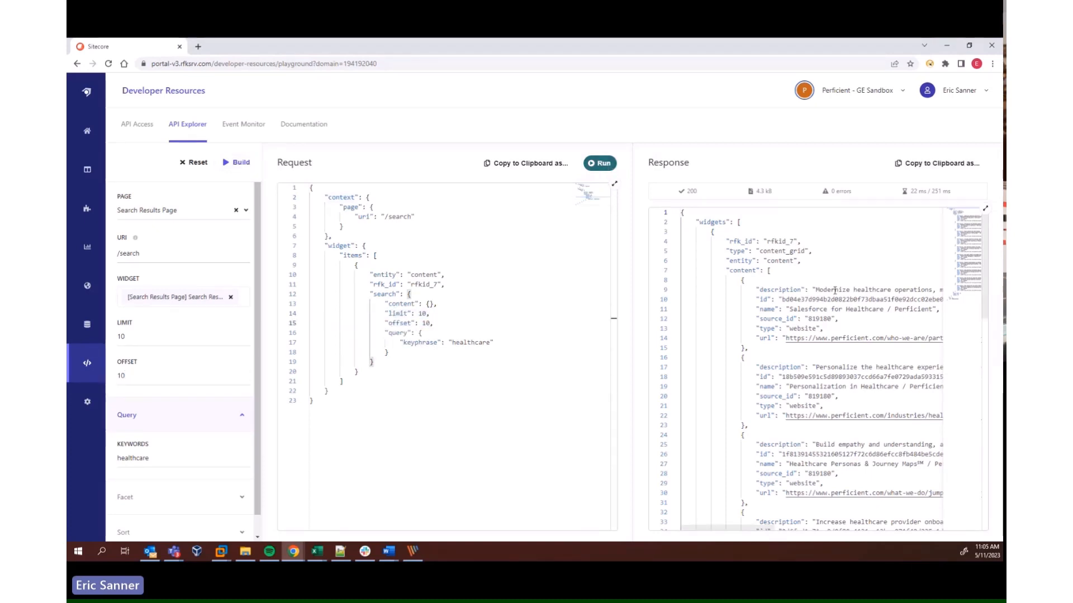
{"action": "left_click_drag", "start_coordinate": [796, 289], "coordinate": [872, 290]}
{"action": "left_click", "coordinate": [869, 290]}
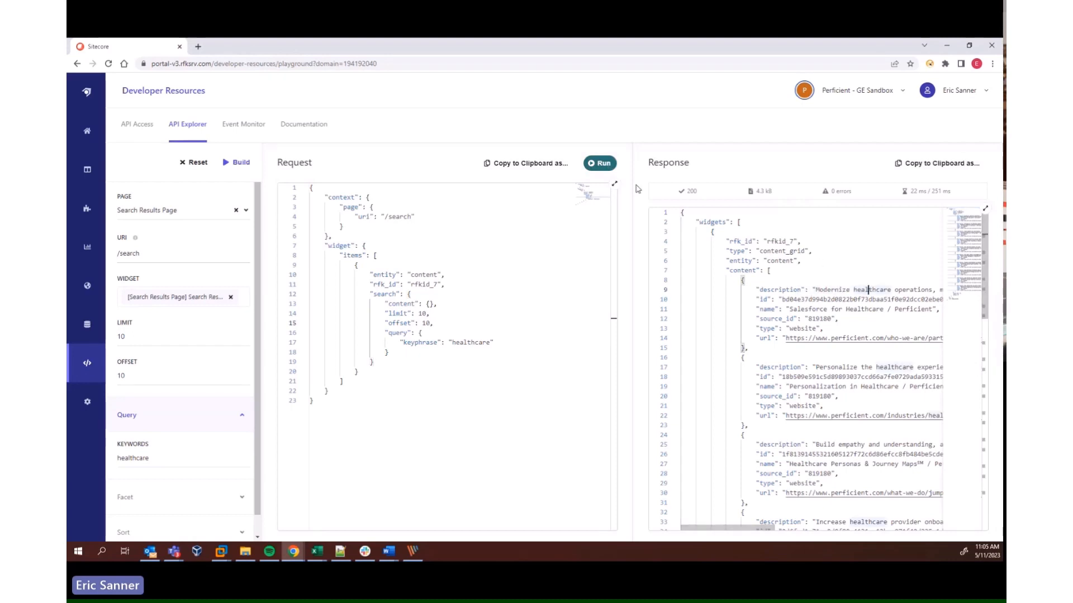
{"action": "left_click", "coordinate": [607, 164]}
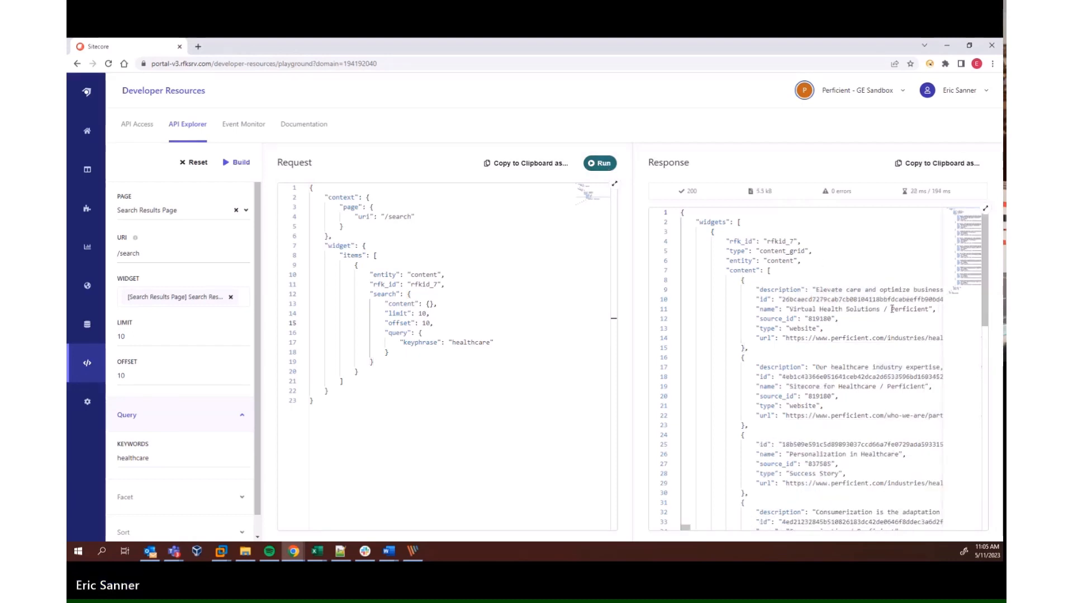
{"action": "left_click_drag", "start_coordinate": [767, 272], "coordinate": [840, 301]}
{"action": "left_click", "coordinate": [839, 301]}
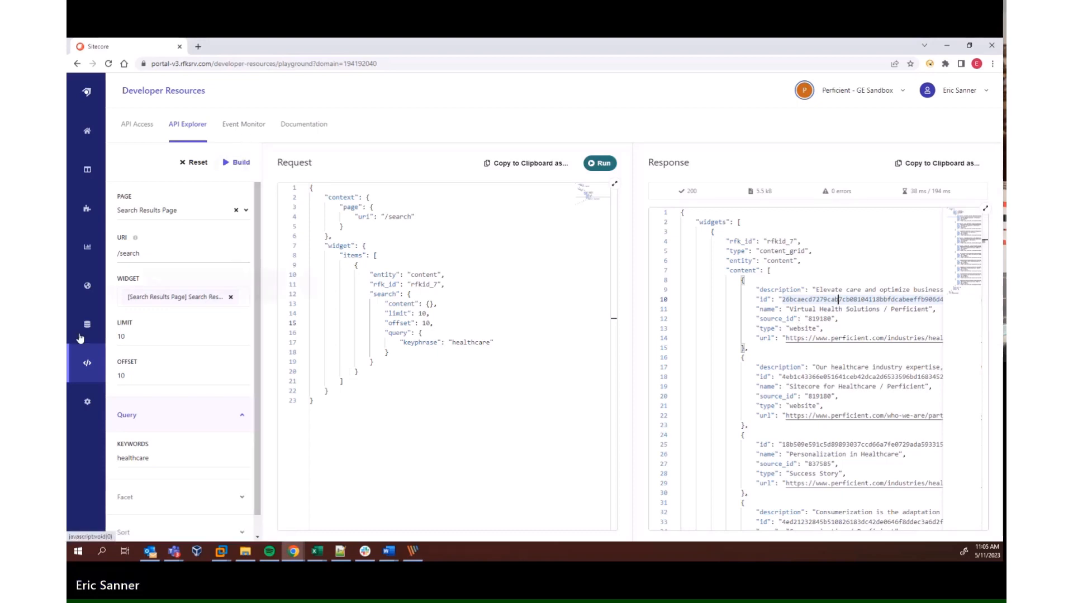
Open the portal's settings section
{"action": "left_click", "coordinate": [85, 403]}
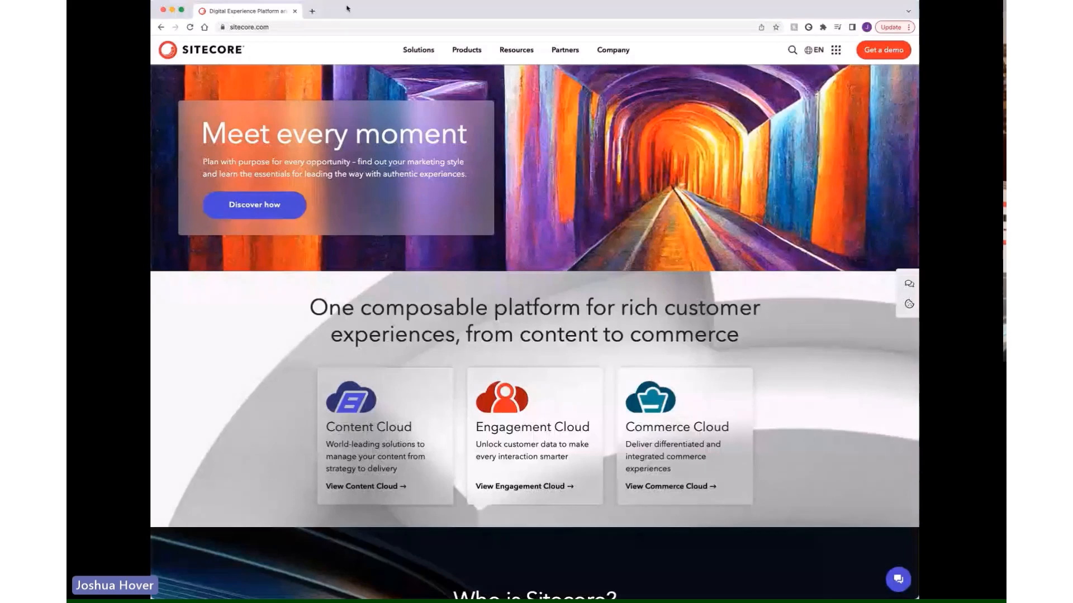
On sitecore.com, run a site search for "search" and dismiss the suggestion list on the results page
{"action": "left_click", "coordinate": [791, 52]}
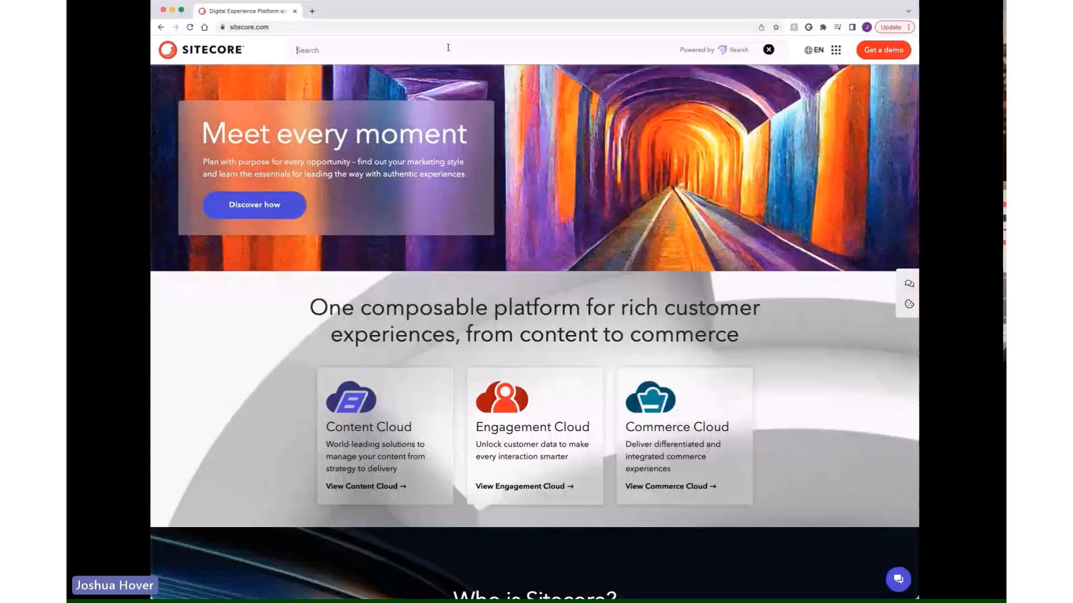
{"action": "type", "text": "search"}
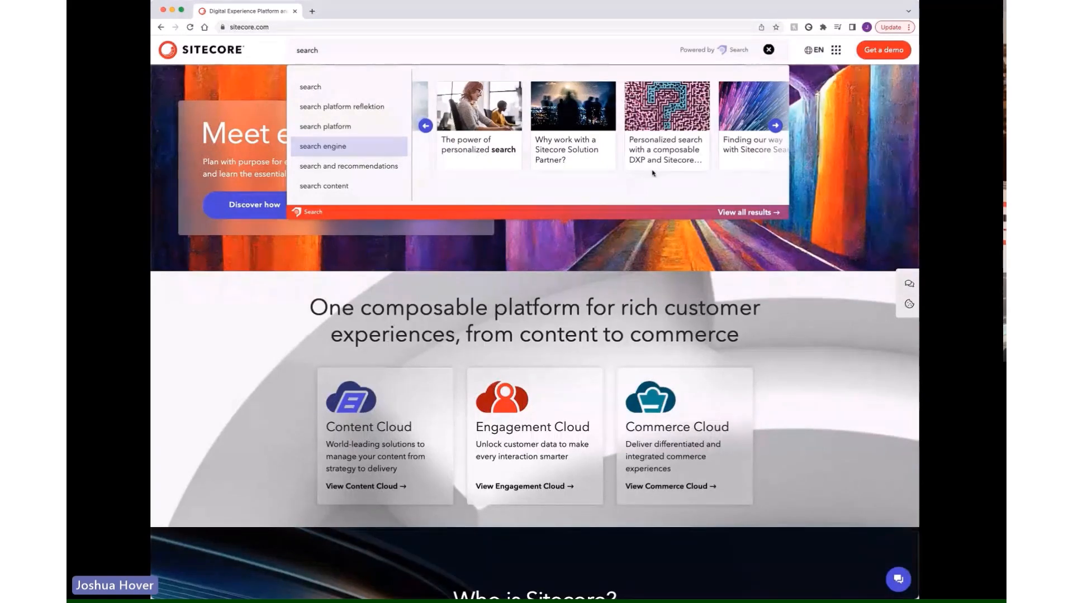
{"action": "left_click", "coordinate": [336, 86]}
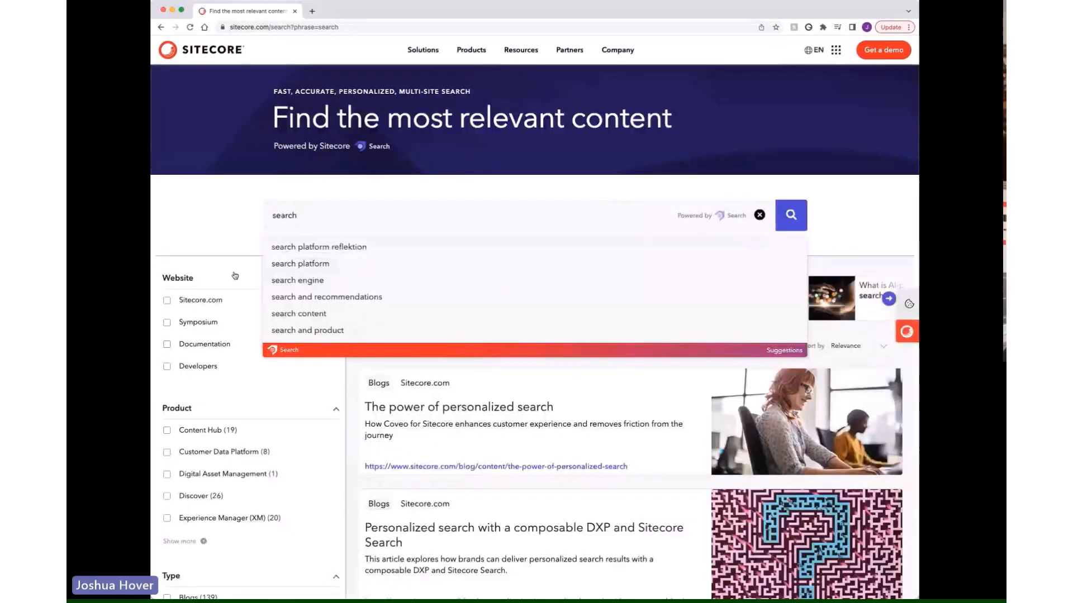
{"action": "left_click", "coordinate": [229, 227]}
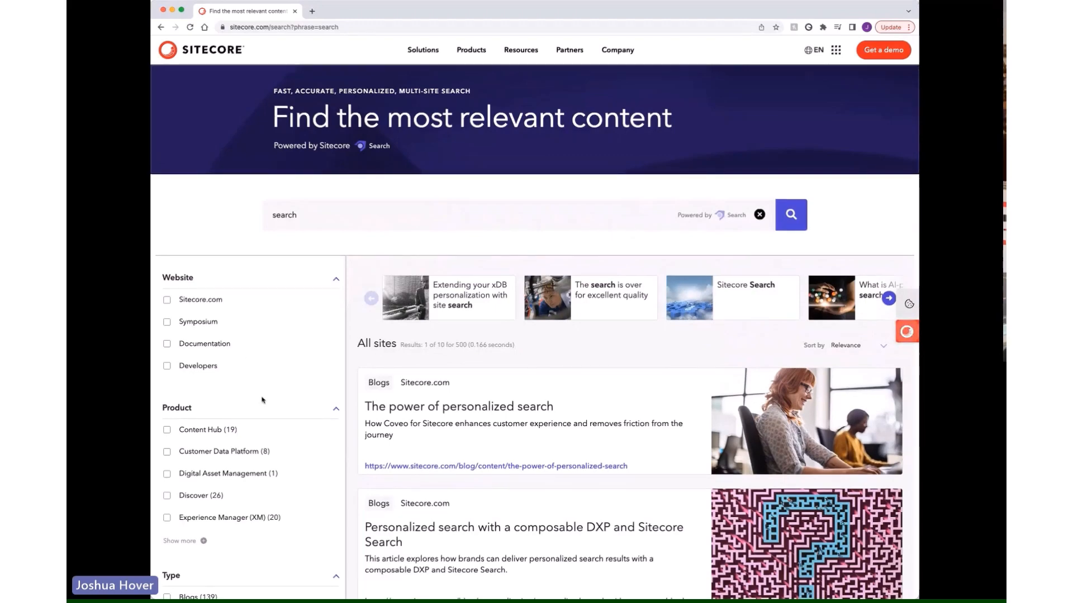
Review the Website, Product and Type facets, and browse the recommended content carousel above the results
{"action": "scroll", "coordinate": [262, 400], "scroll_direction": "down", "scroll_amount": 2}
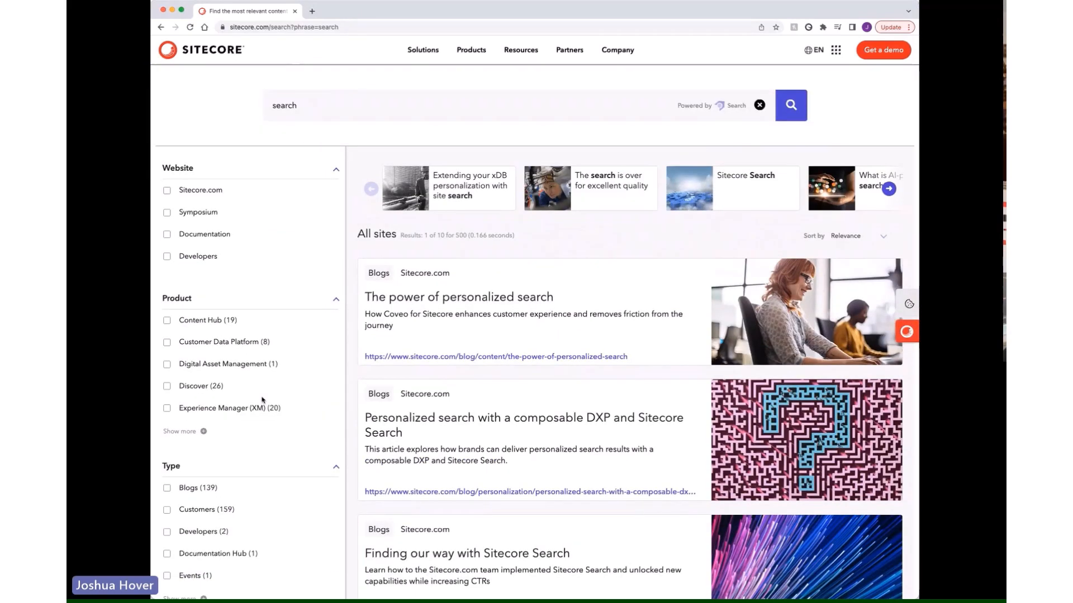
{"action": "scroll", "coordinate": [262, 400], "scroll_direction": "up", "scroll_amount": 1}
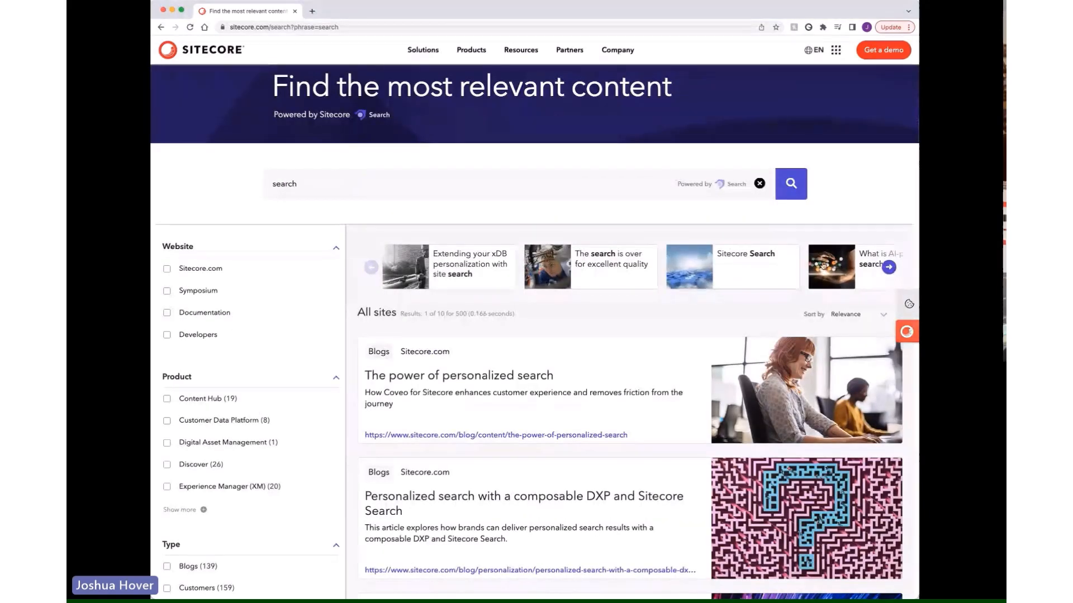
{"action": "left_click", "coordinate": [889, 267]}
{"action": "left_click", "coordinate": [889, 268]}
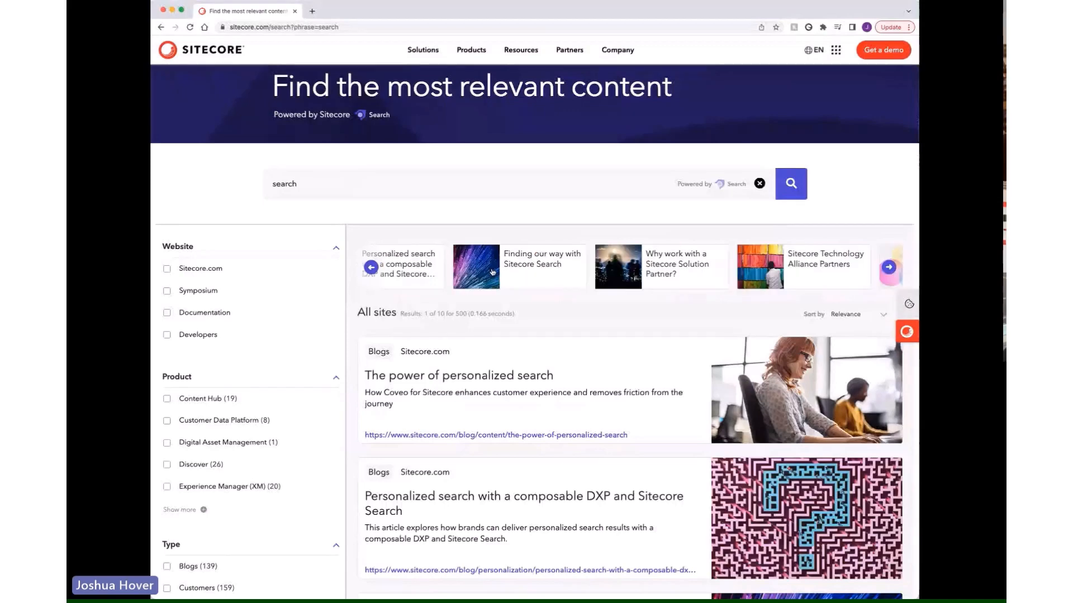
{"action": "left_click", "coordinate": [371, 268]}
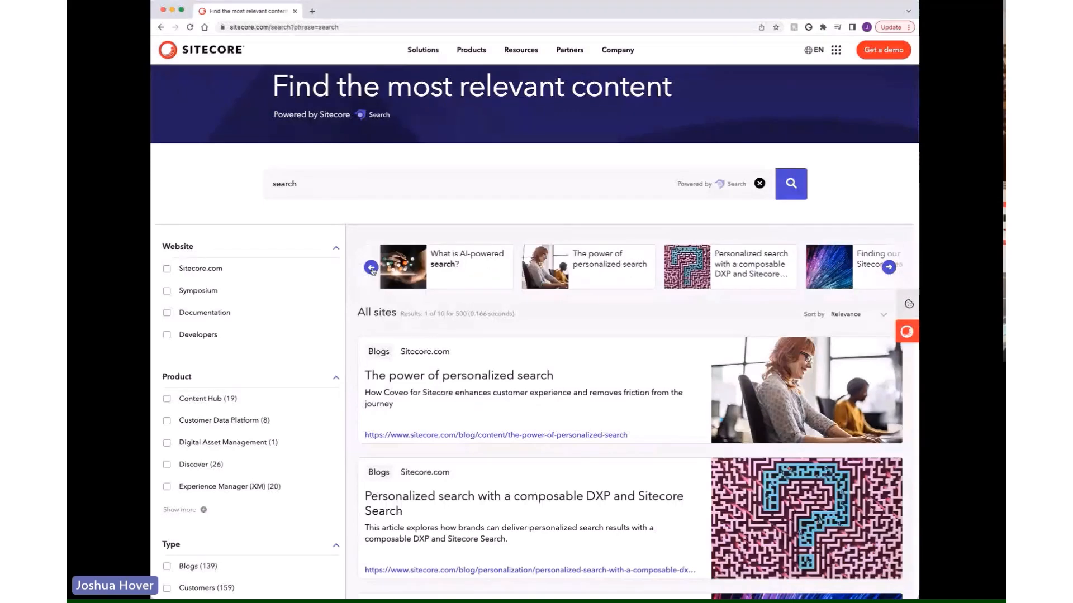
Return the recommended content carousel to its first items, and switch search personalization off and back on
{"action": "left_click", "coordinate": [371, 268]}
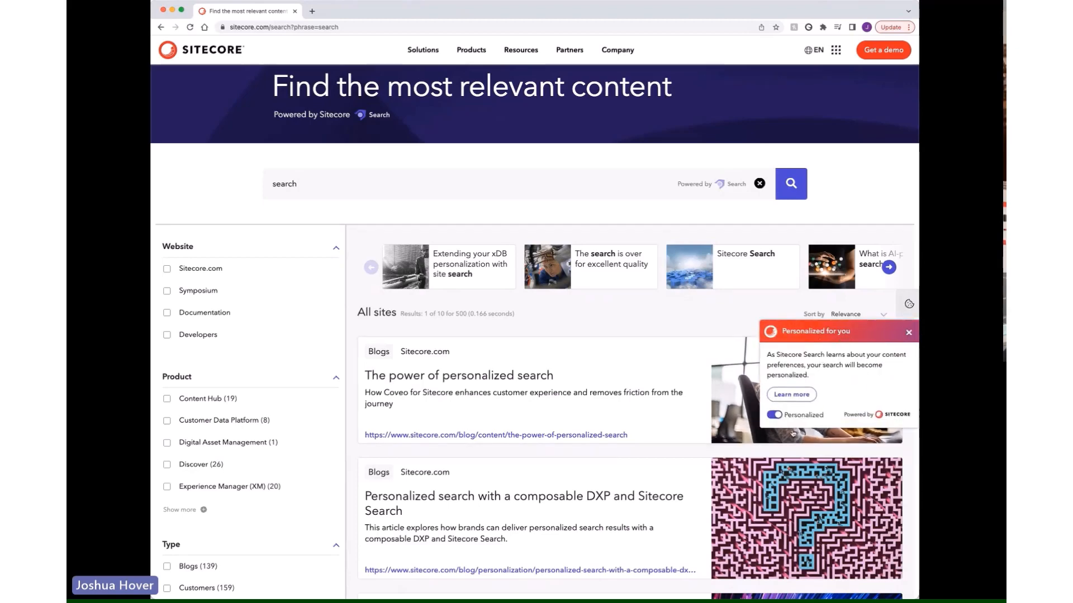
{"action": "left_click", "coordinate": [776, 416]}
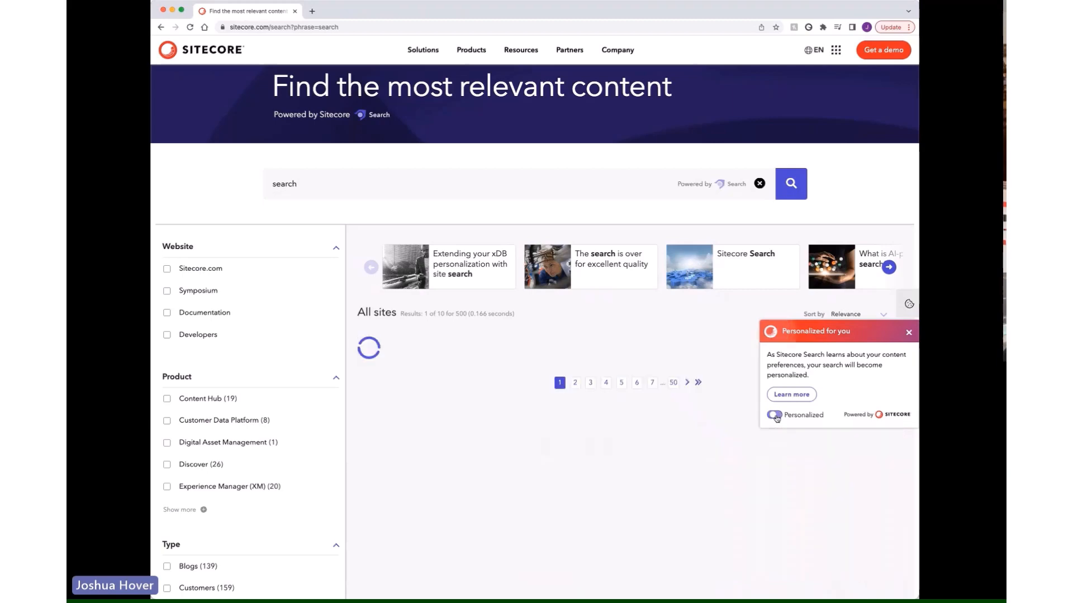
{"action": "left_click", "coordinate": [776, 416]}
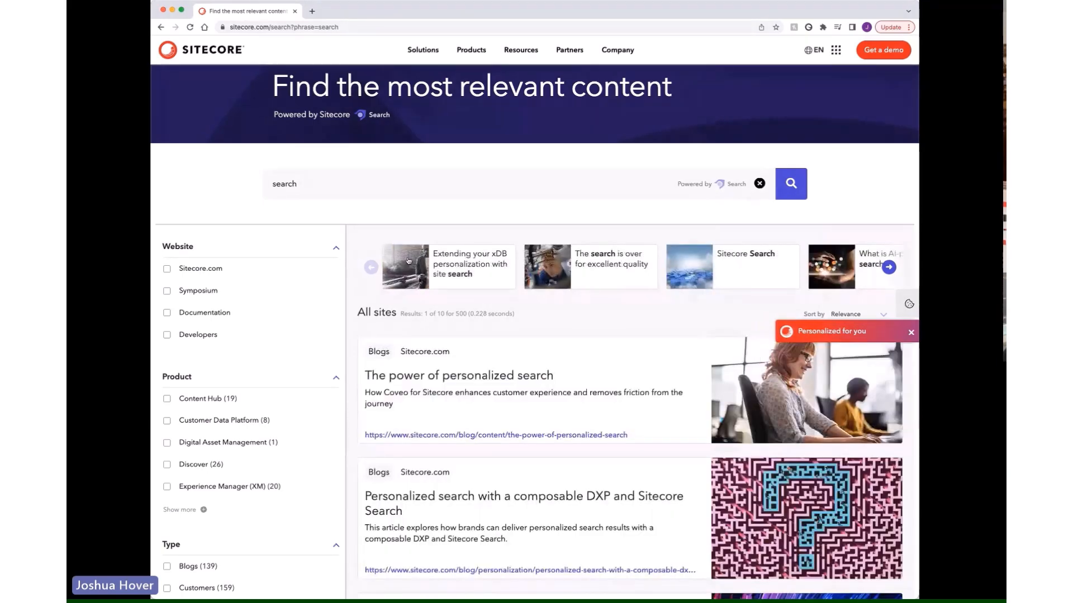
Compare the carousel's recommended content with personalization switched off, and restore the Personalized setting
{"action": "left_click", "coordinate": [906, 331]}
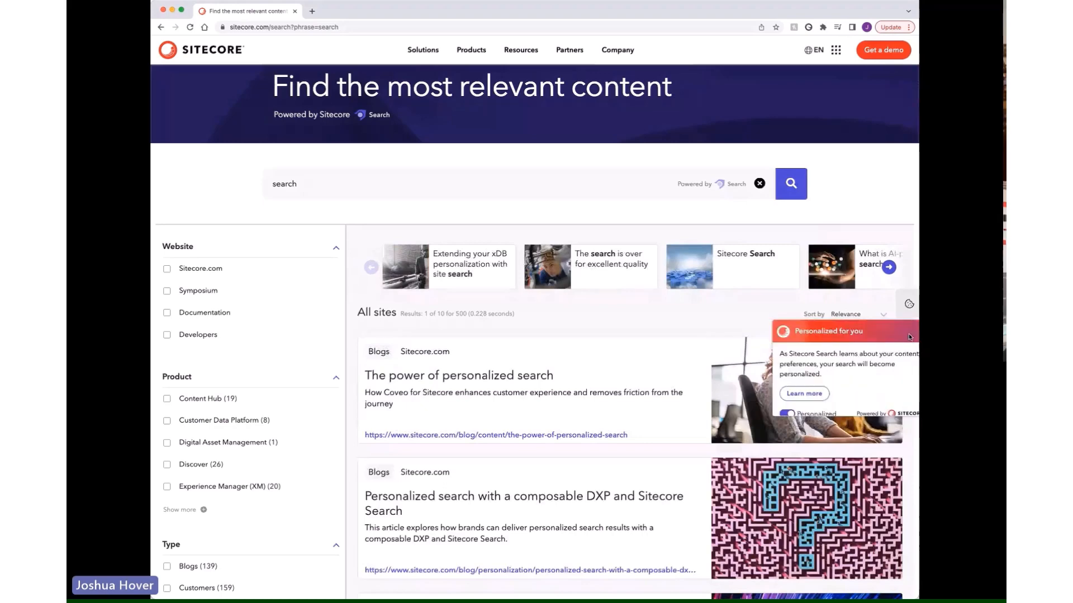
{"action": "left_click", "coordinate": [773, 416]}
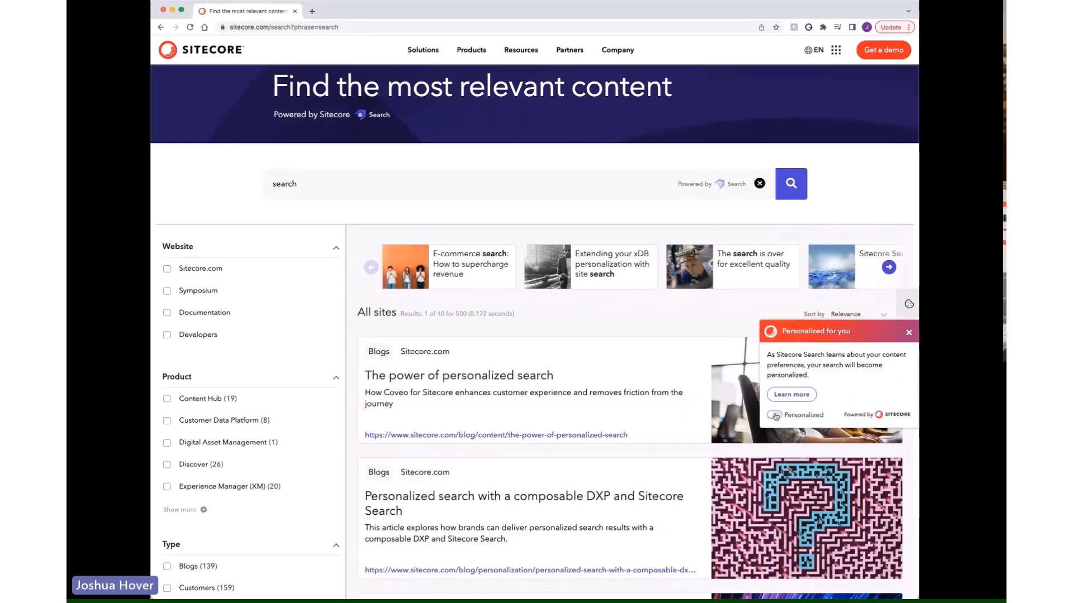
{"action": "left_click", "coordinate": [908, 332]}
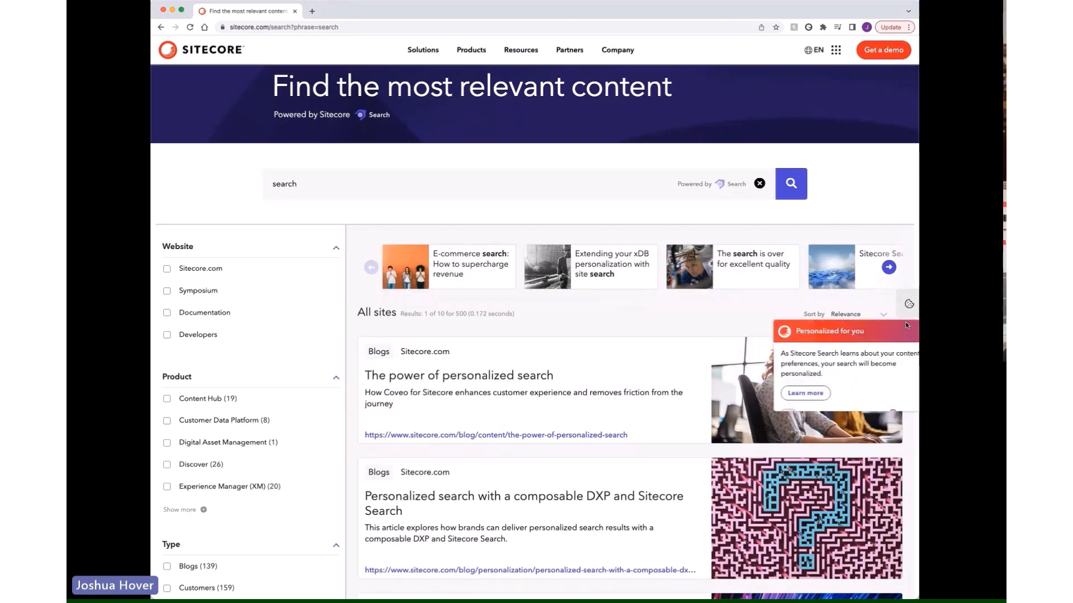
{"action": "left_click", "coordinate": [906, 327]}
{"action": "left_click", "coordinate": [774, 415]}
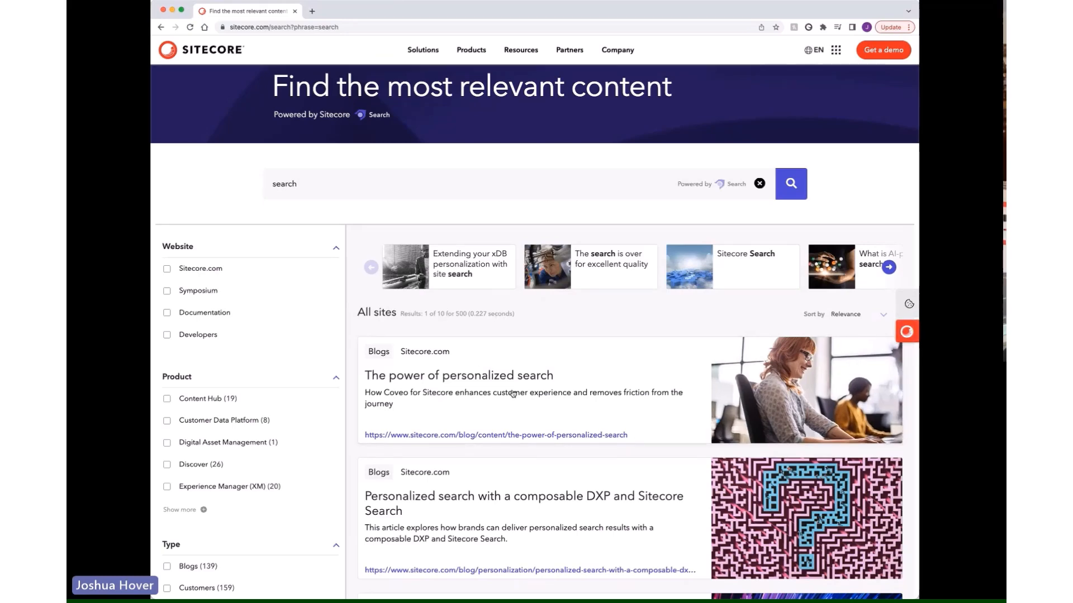
{"action": "scroll", "coordinate": [513, 394], "scroll_direction": "down", "scroll_amount": 1}
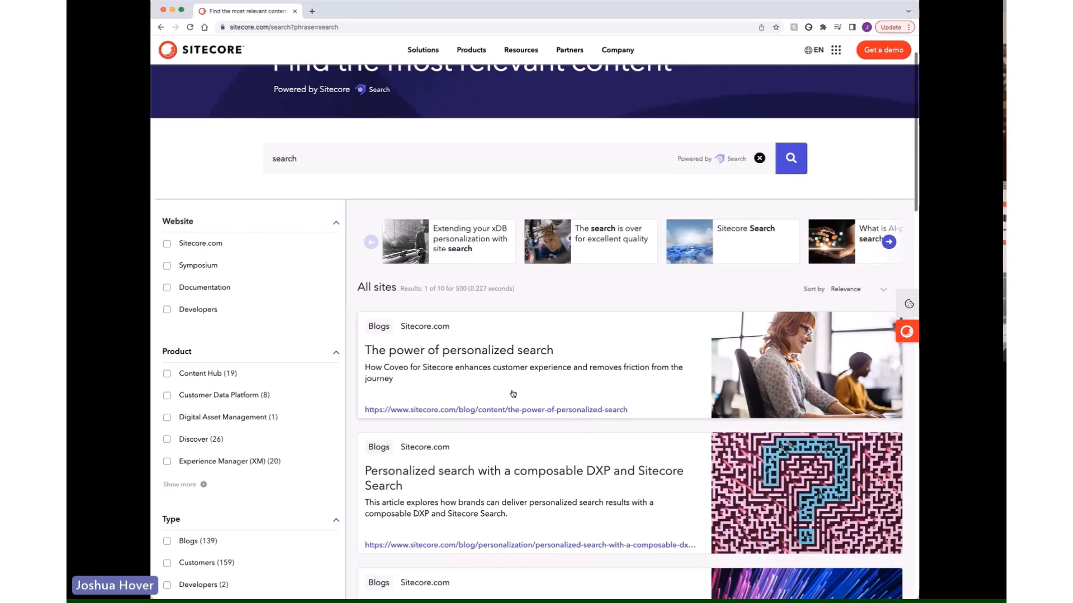
{"action": "scroll", "coordinate": [513, 394], "scroll_direction": "down", "scroll_amount": 3}
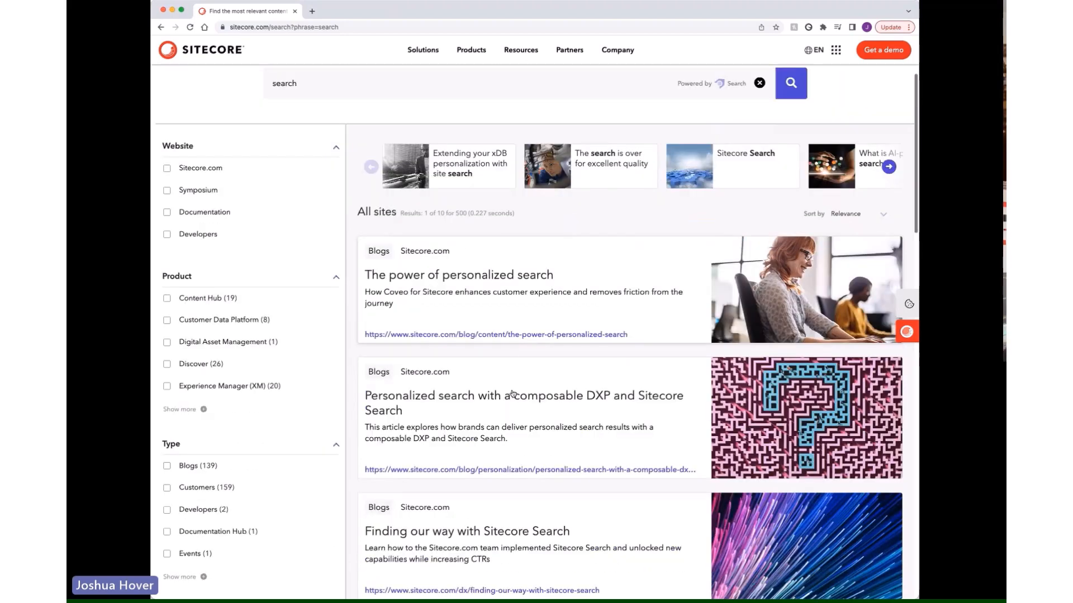
{"action": "scroll", "coordinate": [513, 394], "scroll_direction": "up", "scroll_amount": 5}
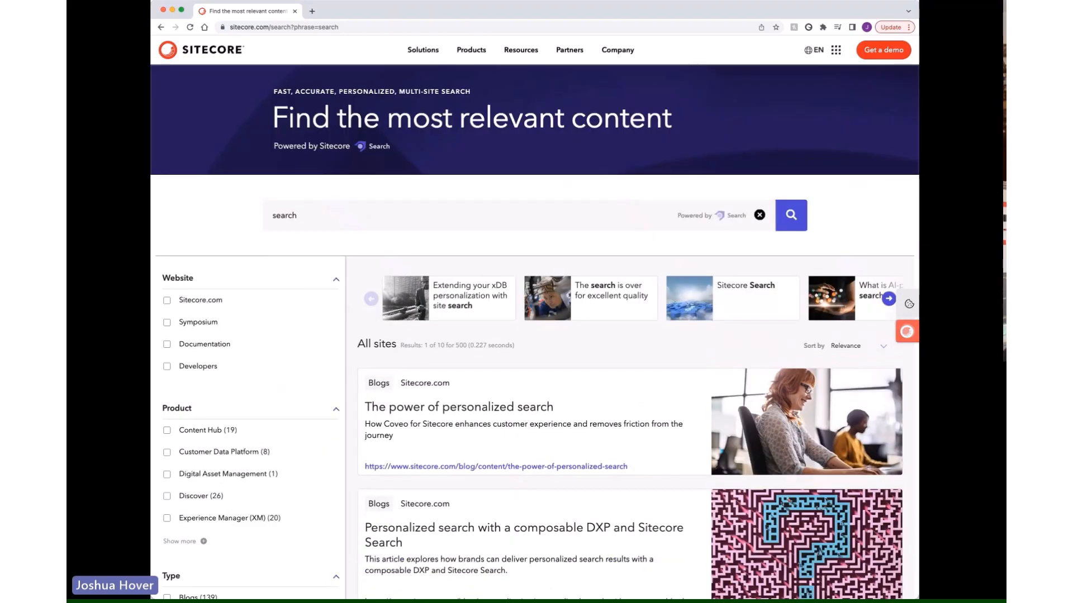
{"action": "key", "text": "super+Tab"}
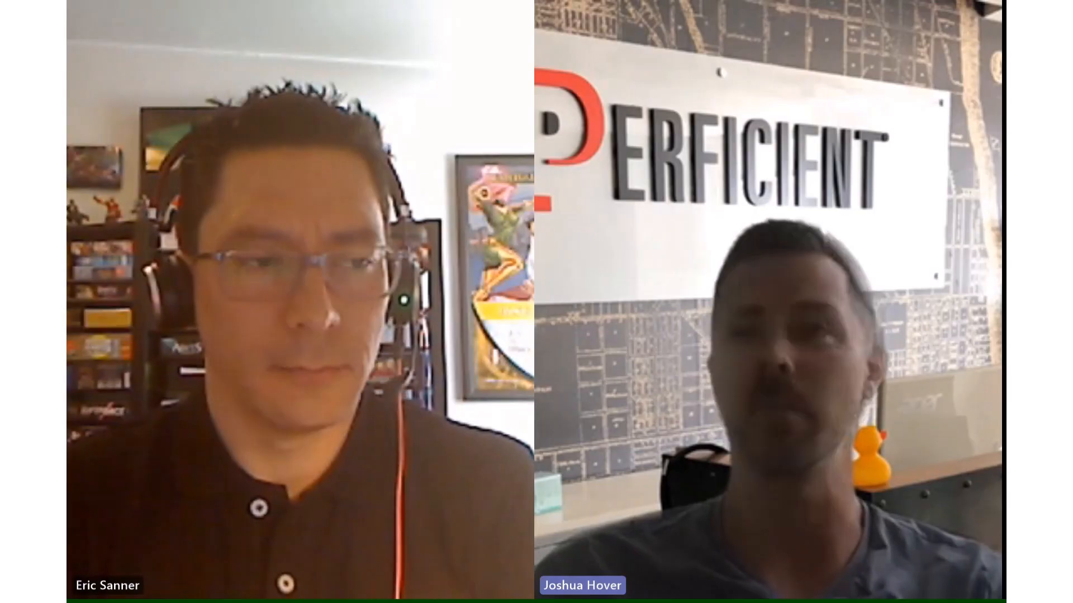